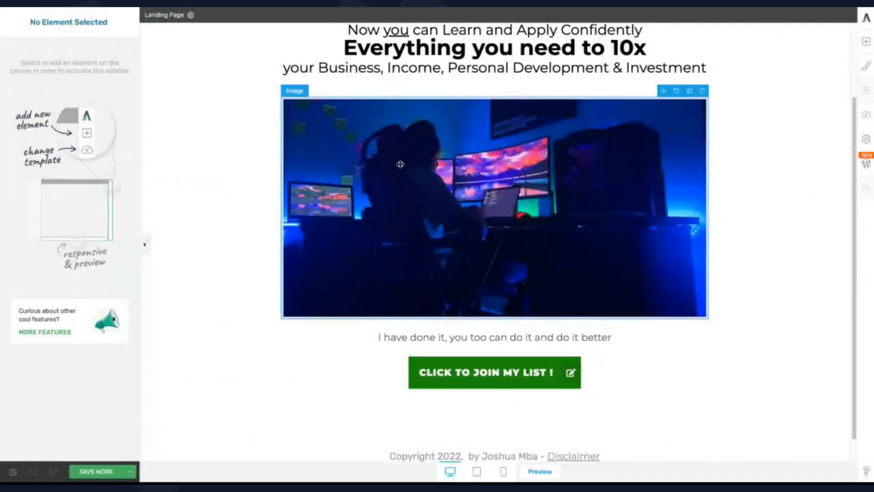
{"action": "scroll", "coordinate": [445, 210], "scroll_direction": "up", "scroll_amount": 3}
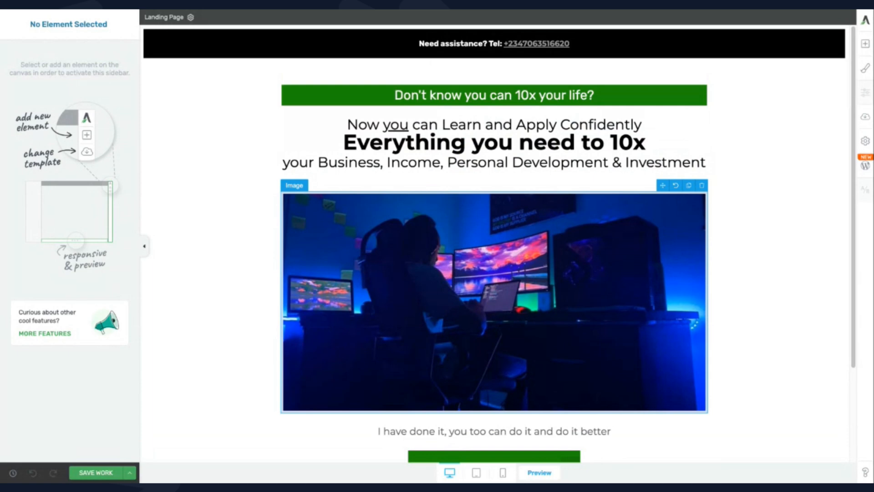
{"action": "scroll", "coordinate": [494, 246], "scroll_direction": "down", "scroll_amount": 3}
{"action": "scroll", "coordinate": [494, 246], "scroll_direction": "up", "scroll_amount": 2}
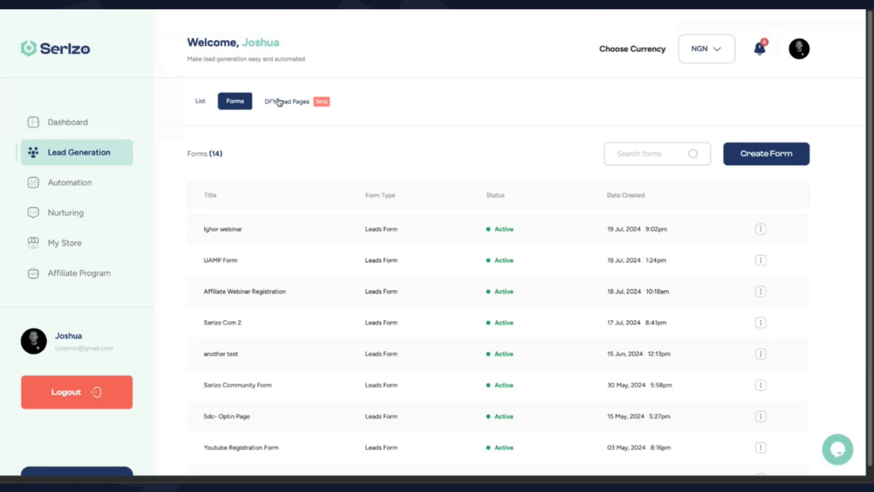
Start a new form and title it "My customers Form".
{"action": "left_click", "coordinate": [767, 154]}
{"action": "left_click", "coordinate": [724, 147]}
{"action": "type", "text": "My cu"}
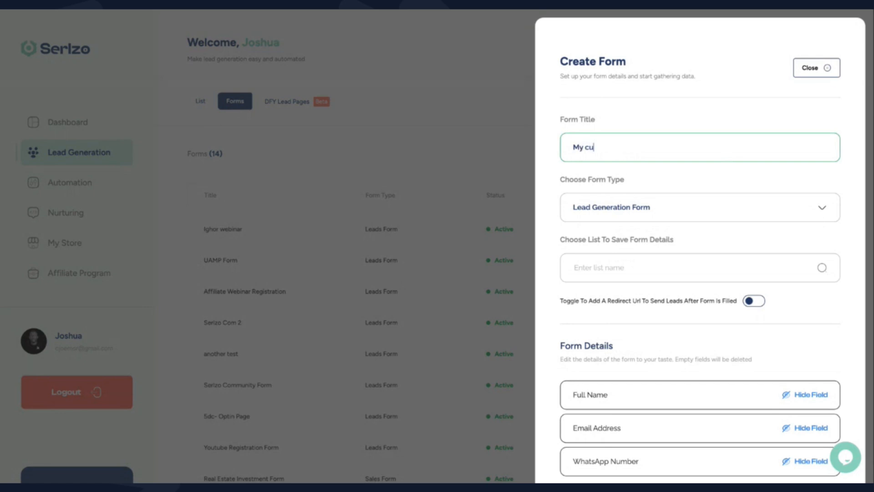
{"action": "type", "text": "stomers Form"}
Set the new form's type to Sales Form.
{"action": "scroll", "coordinate": [742, 196], "scroll_direction": "down", "scroll_amount": 1}
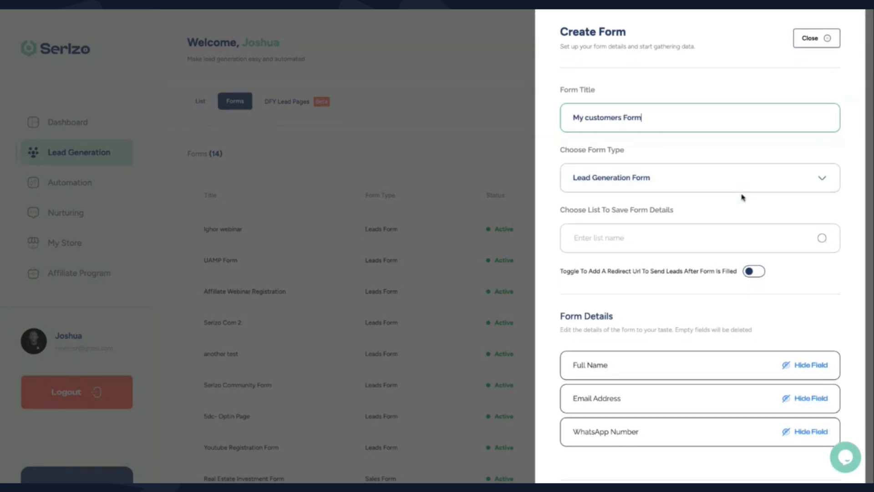
{"action": "left_click", "coordinate": [668, 186]}
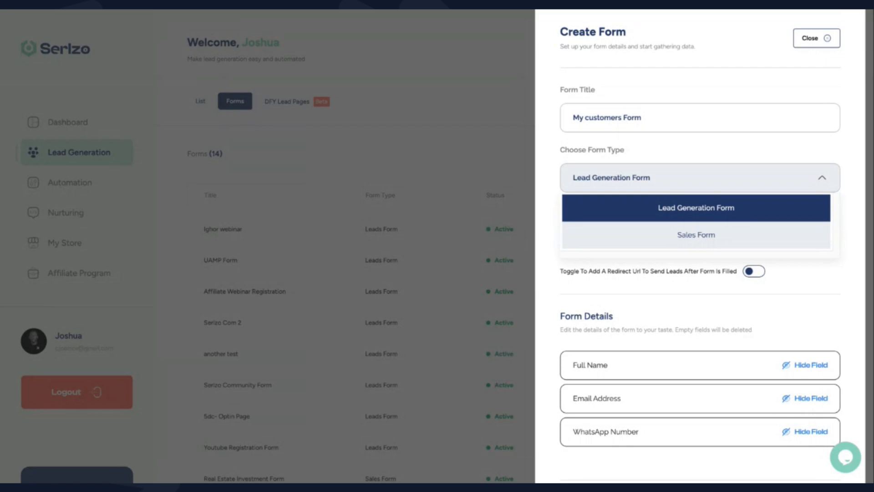
{"action": "left_click", "coordinate": [696, 235]}
Add three extra blank fields below the Address field and delete all three again.
{"action": "scroll", "coordinate": [693, 356], "scroll_direction": "down", "scroll_amount": 3}
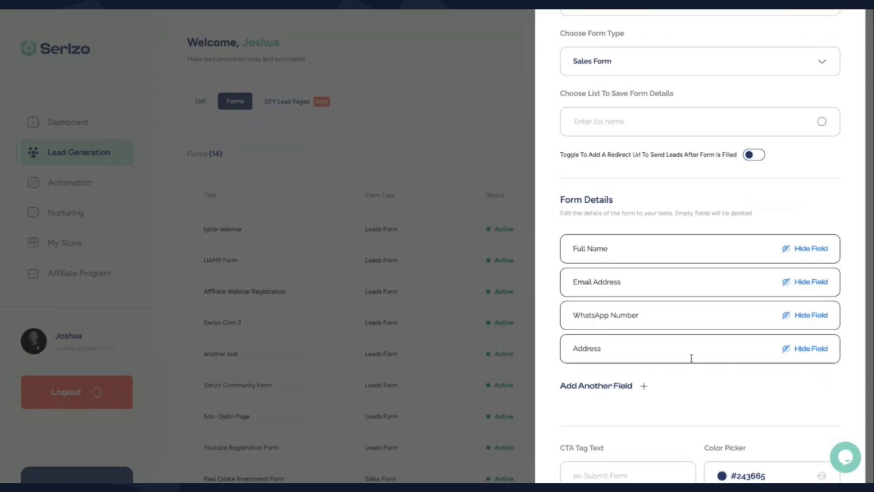
{"action": "left_click", "coordinate": [591, 387]}
{"action": "scroll", "coordinate": [592, 391], "scroll_direction": "down", "scroll_amount": 3}
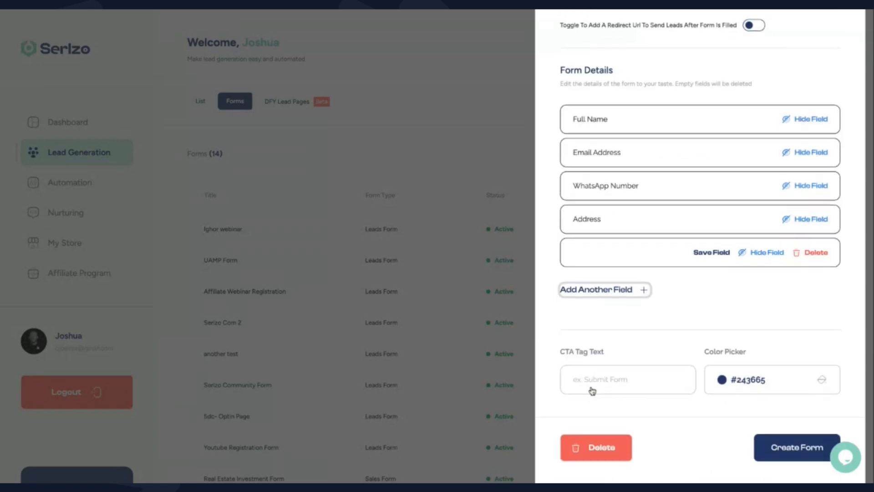
{"action": "left_click", "coordinate": [609, 295]}
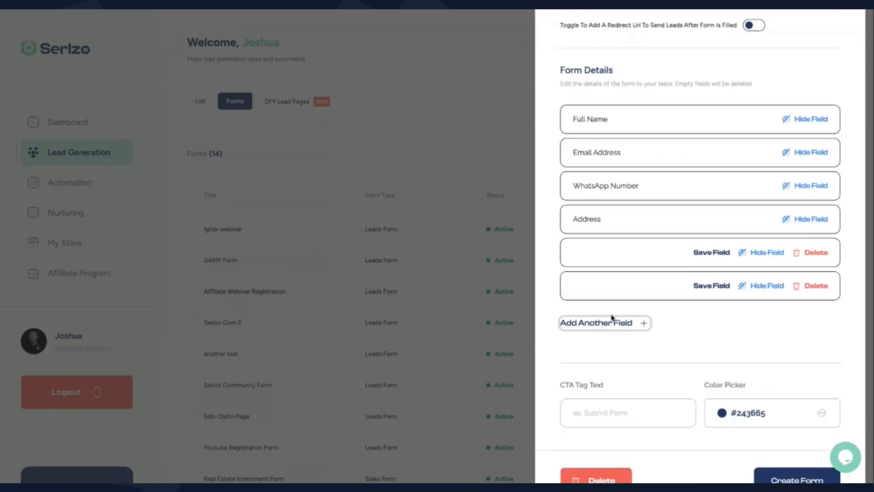
{"action": "left_click", "coordinate": [612, 320]}
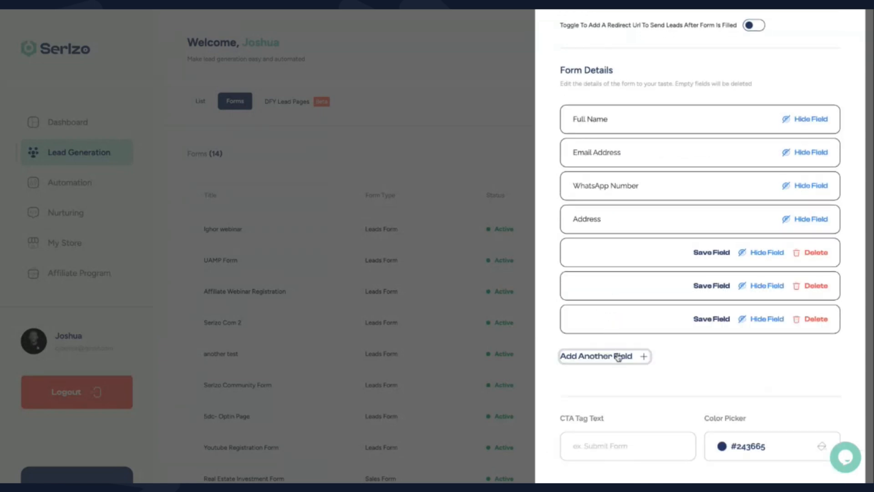
{"action": "left_click", "coordinate": [816, 253]}
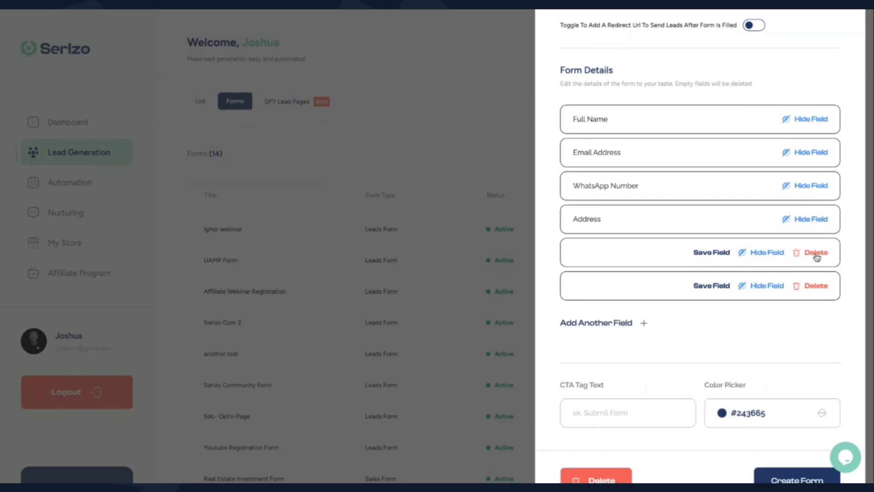
{"action": "left_click", "coordinate": [816, 253]}
{"action": "left_click", "coordinate": [815, 251]}
Switch the form type back to Lead Generation Form.
{"action": "scroll", "coordinate": [779, 225], "scroll_direction": "up", "scroll_amount": 3}
{"action": "left_click", "coordinate": [733, 105]}
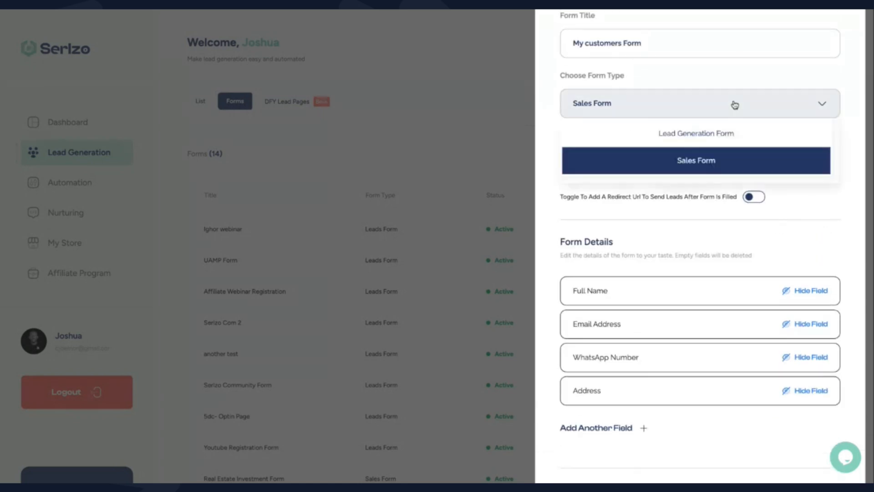
{"action": "left_click", "coordinate": [718, 137]}
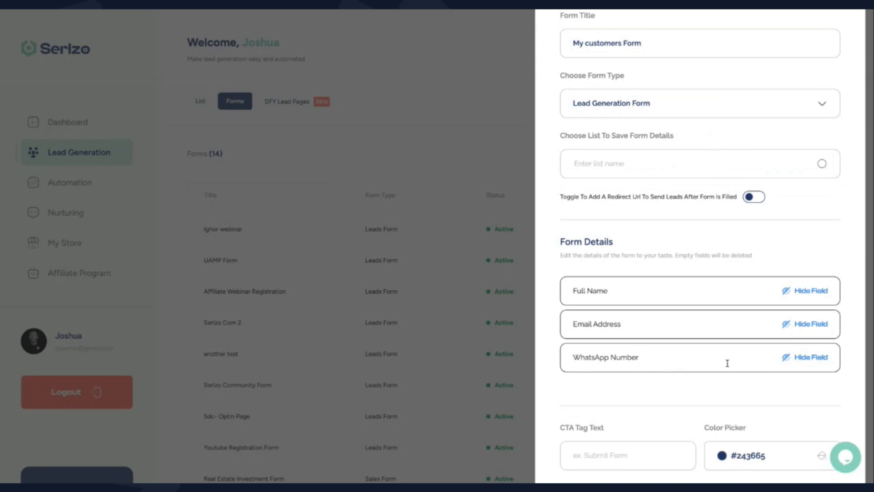
Hide the Email Address and WhatsApp Number fields, and show both fields again.
{"action": "left_click", "coordinate": [787, 326]}
{"action": "left_click", "coordinate": [788, 359]}
{"action": "left_click", "coordinate": [783, 324]}
{"action": "left_click", "coordinate": [786, 360]}
Choose "my customers" as the list that stores the form details.
{"action": "scroll", "coordinate": [627, 188], "scroll_direction": "up", "scroll_amount": 1}
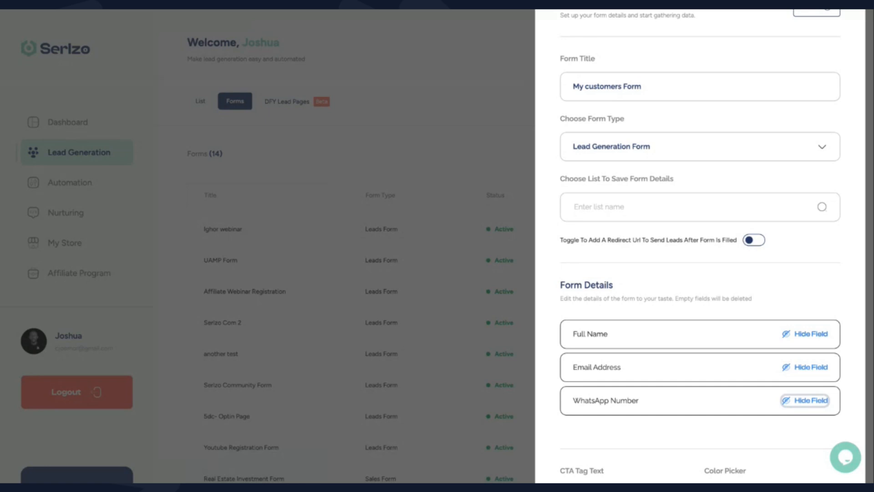
{"action": "left_click", "coordinate": [624, 206]}
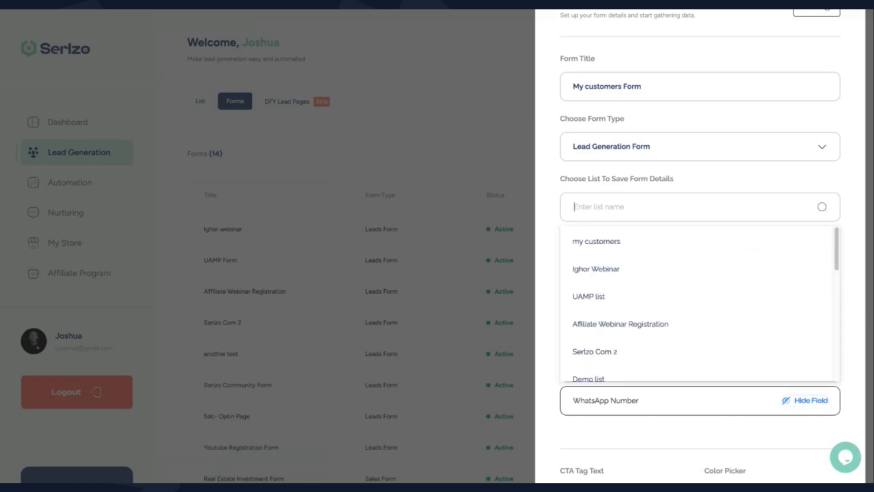
{"action": "left_click", "coordinate": [600, 246]}
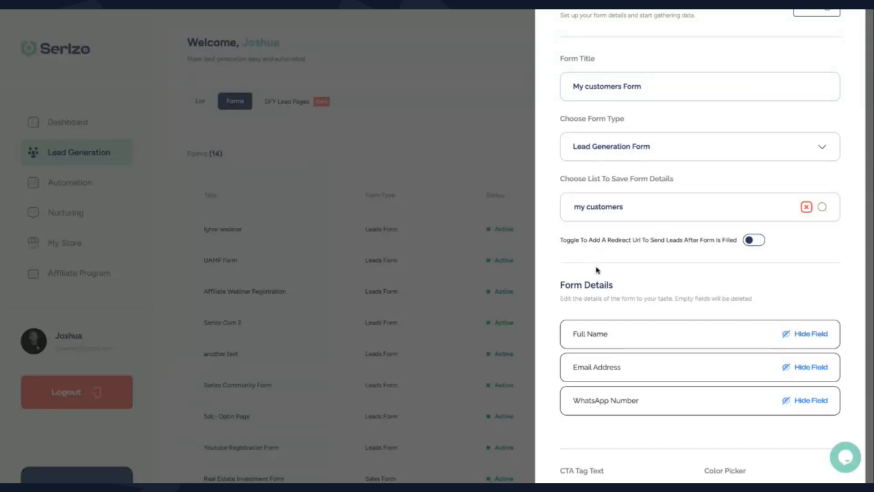
Set the form's CTA tag text to "Complete Registration".
{"action": "scroll", "coordinate": [597, 270], "scroll_direction": "down", "scroll_amount": 3}
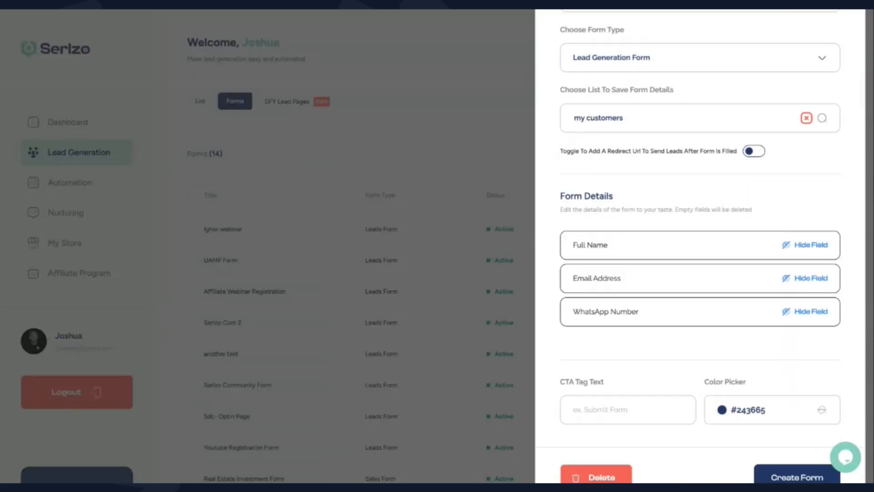
{"action": "scroll", "coordinate": [614, 346], "scroll_direction": "down", "scroll_amount": 1}
{"action": "left_click", "coordinate": [615, 367]}
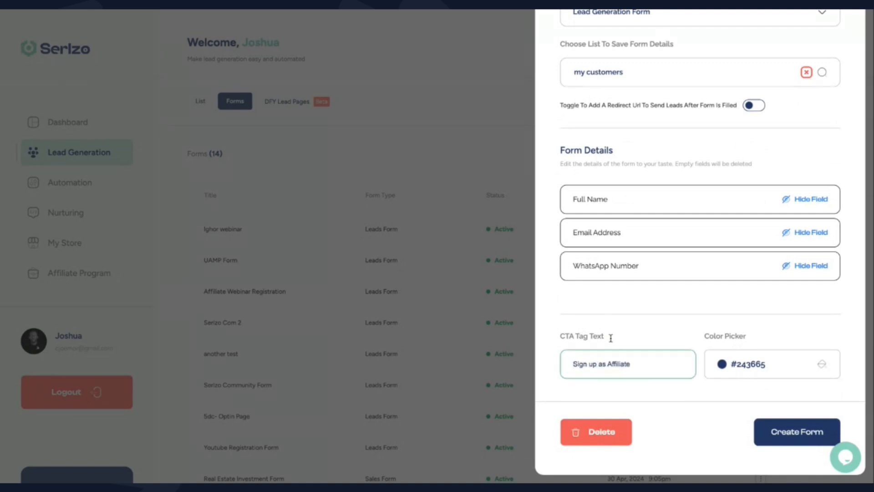
{"action": "left_click", "coordinate": [643, 296]}
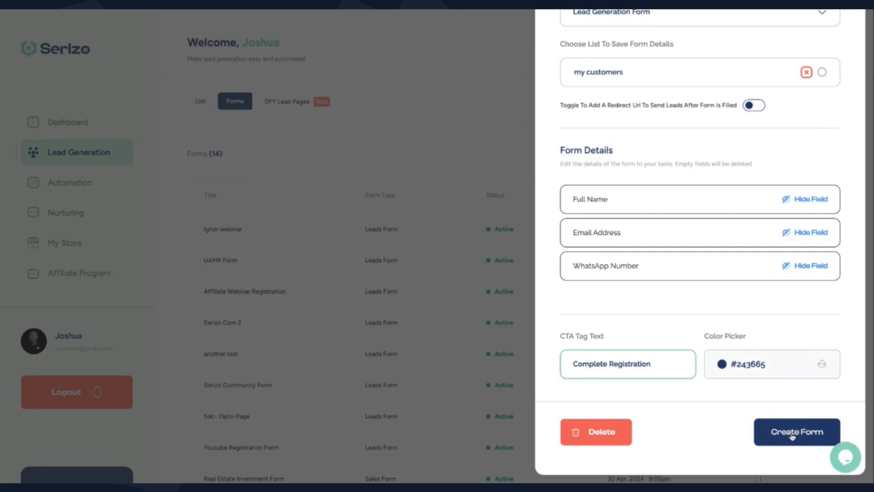
Set the form's CTA colour to red #da0e0e and create the form.
{"action": "left_click", "coordinate": [742, 365]}
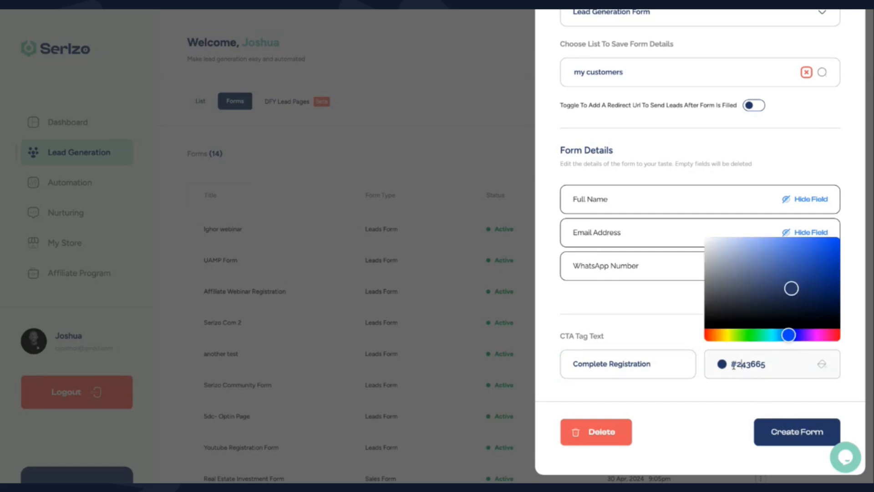
{"action": "left_click_drag", "start_coordinate": [753, 283], "coordinate": [819, 251]}
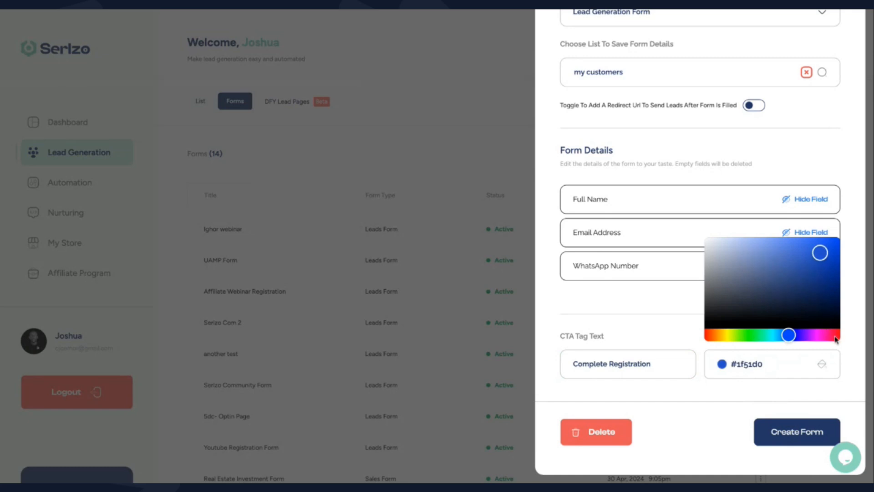
{"action": "left_click", "coordinate": [835, 336]}
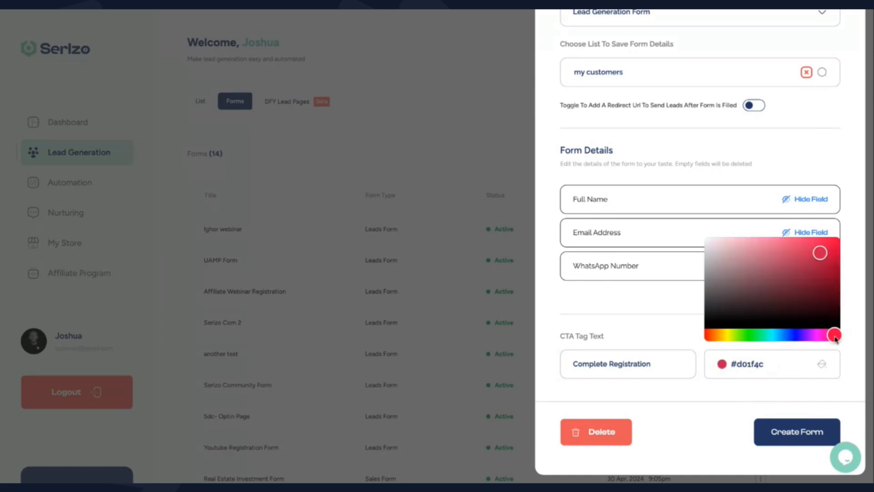
{"action": "left_click", "coordinate": [760, 336]}
{"action": "left_click", "coordinate": [753, 337]}
{"action": "left_click_drag", "start_coordinate": [818, 286], "coordinate": [829, 272]}
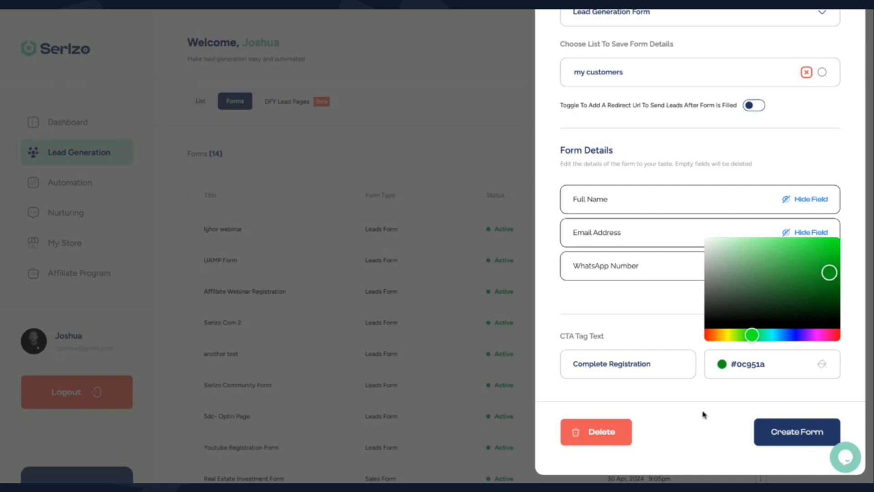
{"action": "left_click", "coordinate": [711, 336]}
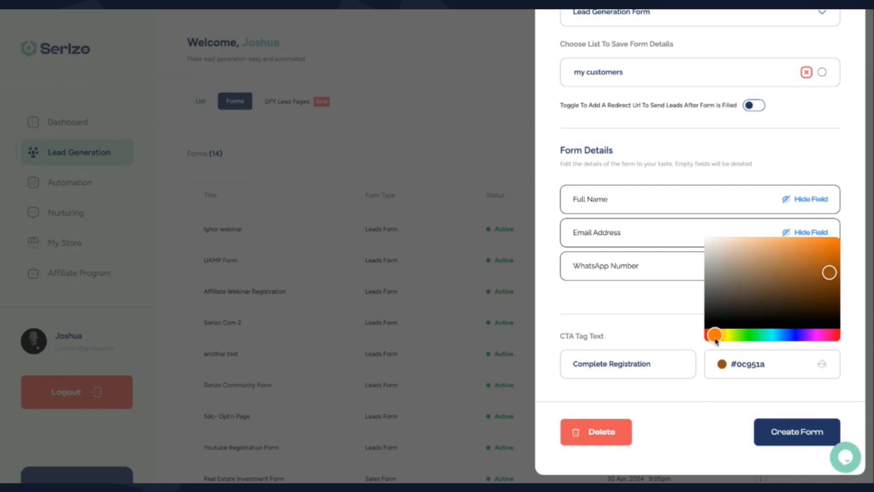
{"action": "left_click_drag", "start_coordinate": [710, 341], "coordinate": [704, 339]}
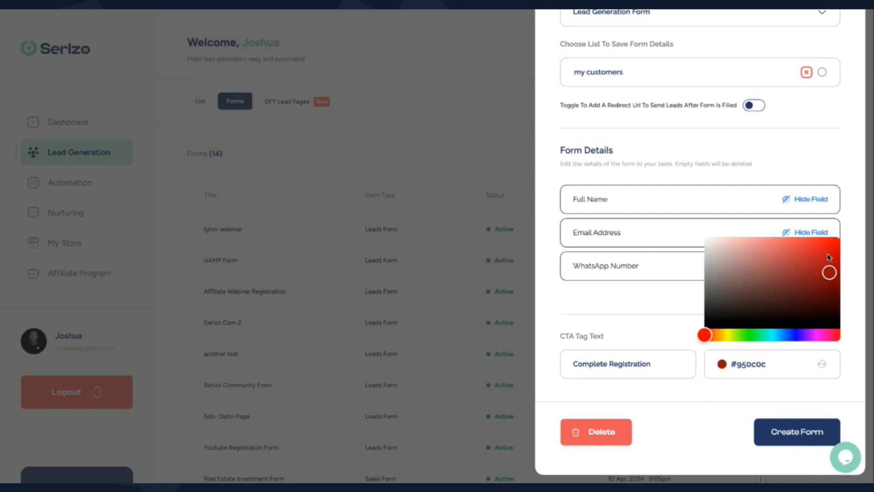
{"action": "left_click_drag", "start_coordinate": [832, 261], "coordinate": [831, 250]}
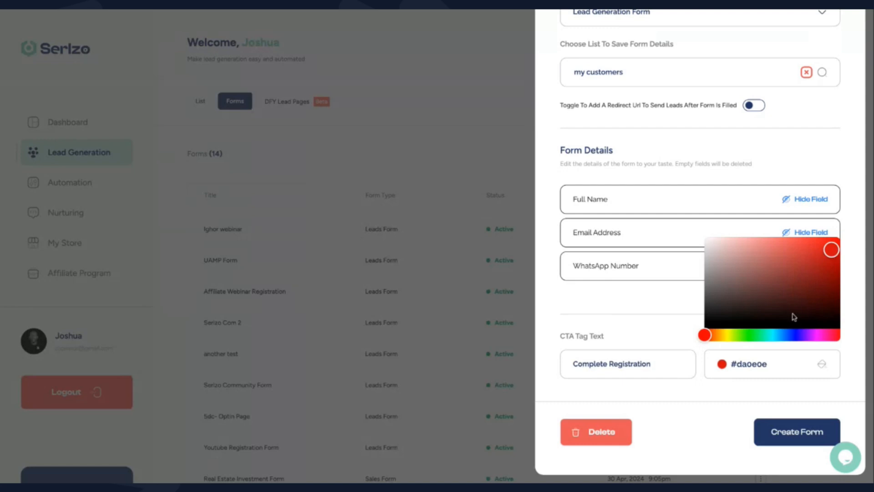
{"action": "left_click", "coordinate": [783, 433]}
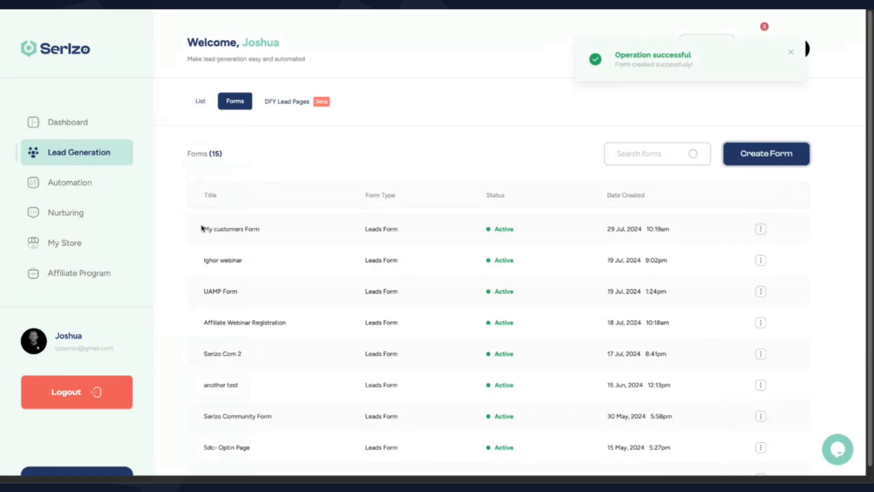
Open the "My customers Form" entry in the forms list for editing.
{"action": "left_click_drag", "start_coordinate": [204, 229], "coordinate": [270, 232]}
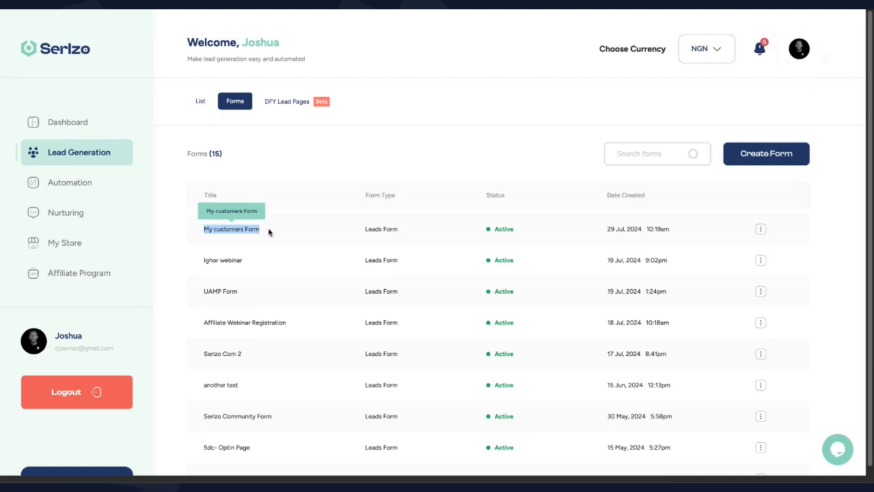
{"action": "left_click", "coordinate": [761, 230]}
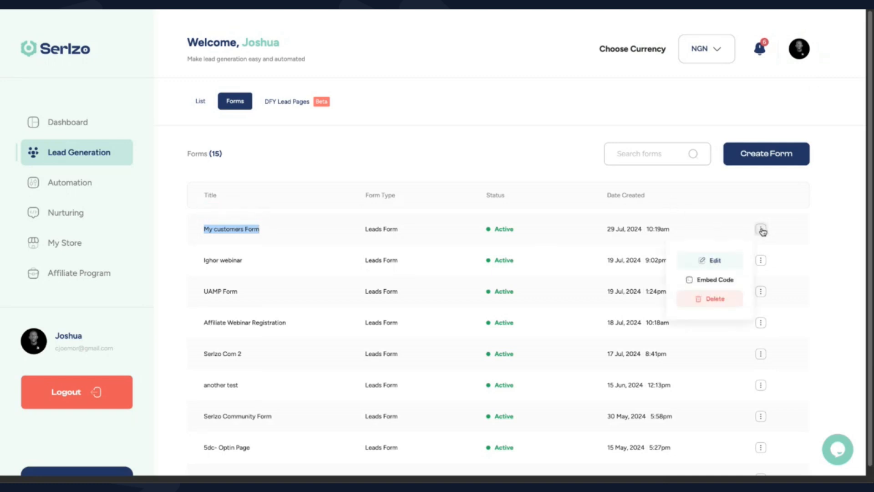
{"action": "left_click", "coordinate": [717, 260]}
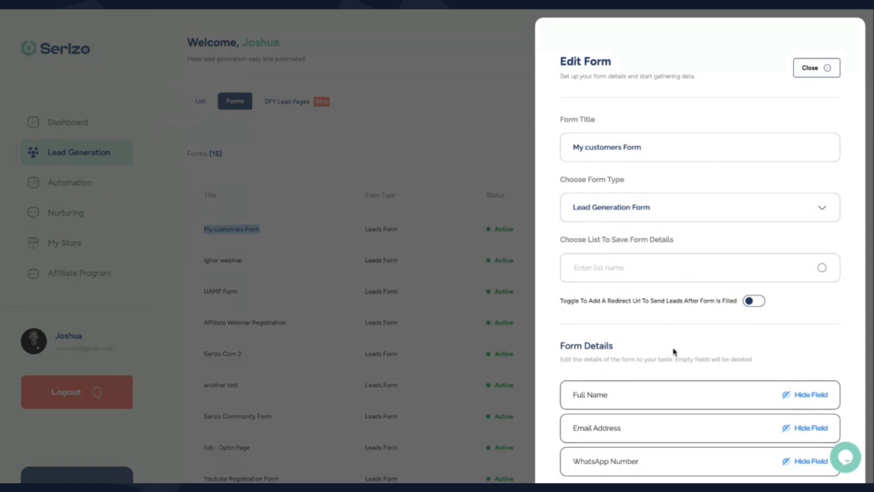
{"action": "scroll", "coordinate": [674, 351], "scroll_direction": "down", "scroll_amount": 1}
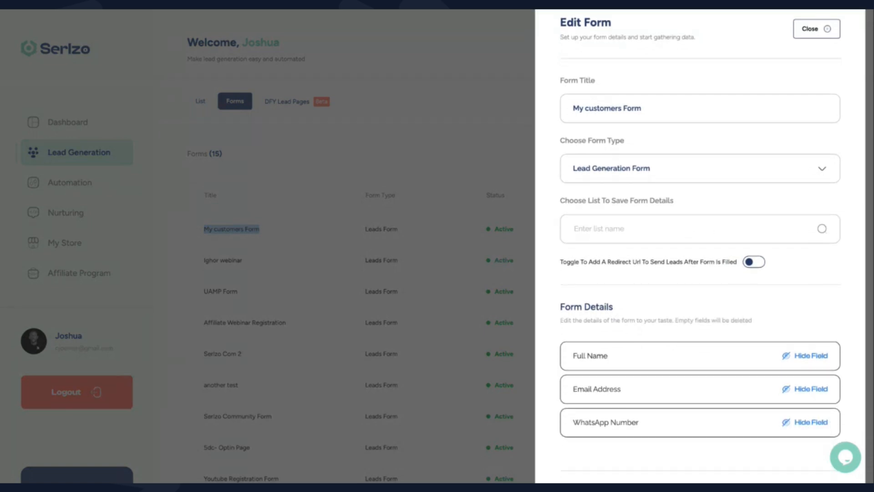
{"action": "scroll", "coordinate": [671, 319], "scroll_direction": "down", "scroll_amount": 1}
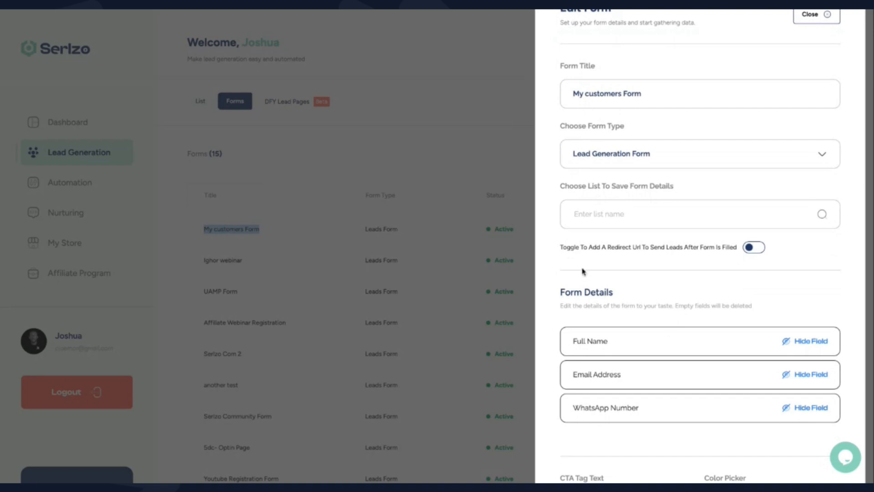
{"action": "left_click_drag", "start_coordinate": [560, 247], "coordinate": [738, 248]}
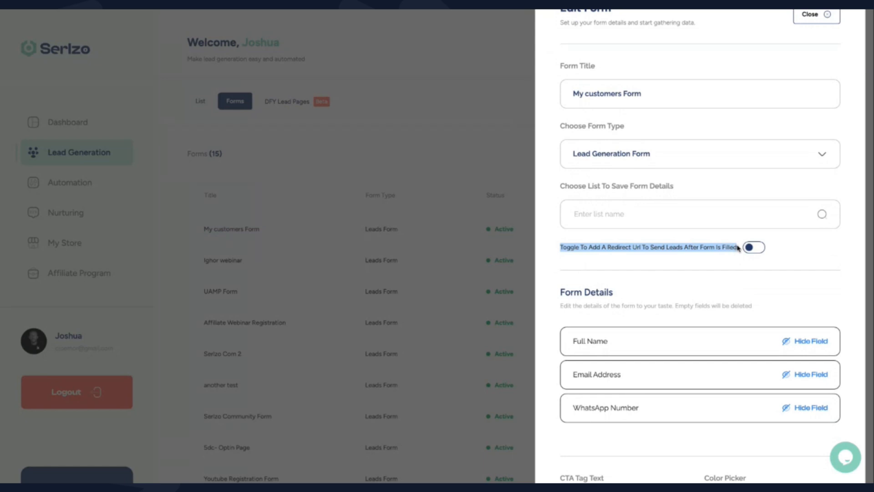
{"action": "left_click", "coordinate": [753, 248]}
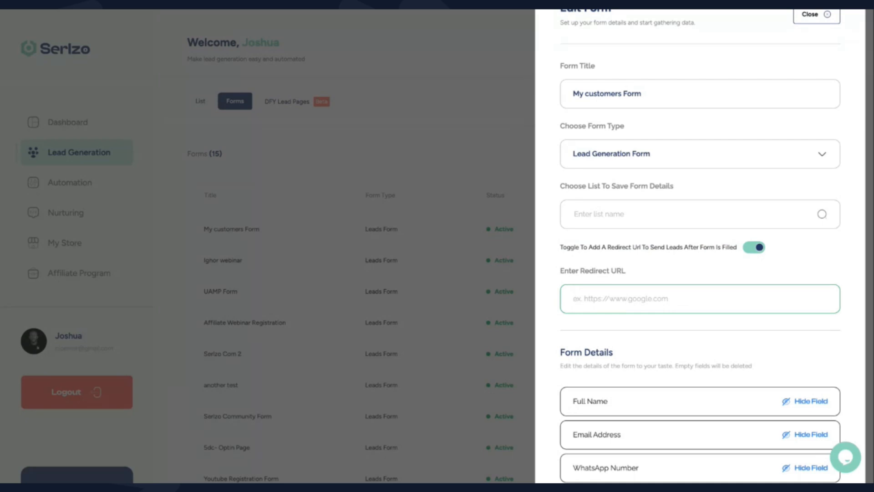
{"action": "type", "text": "ht"}
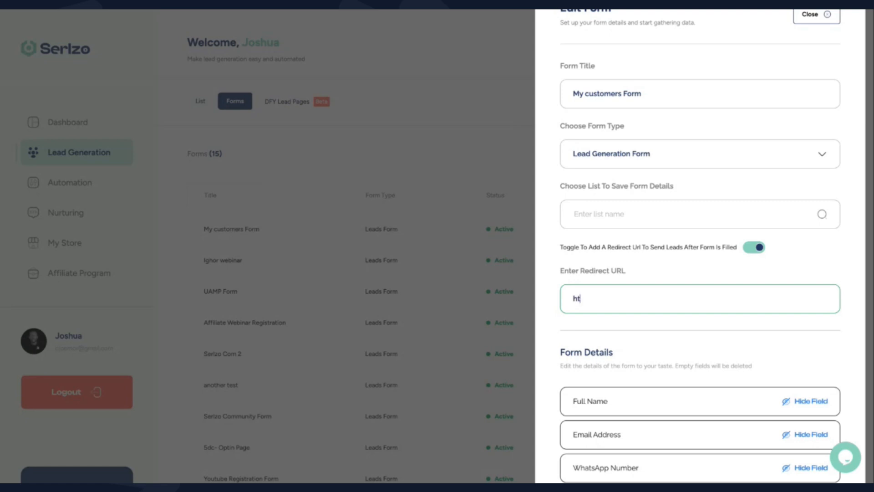
{"action": "type", "text": "tps://serlzo.com"}
{"action": "left_click", "coordinate": [642, 216]}
{"action": "left_click", "coordinate": [631, 250]}
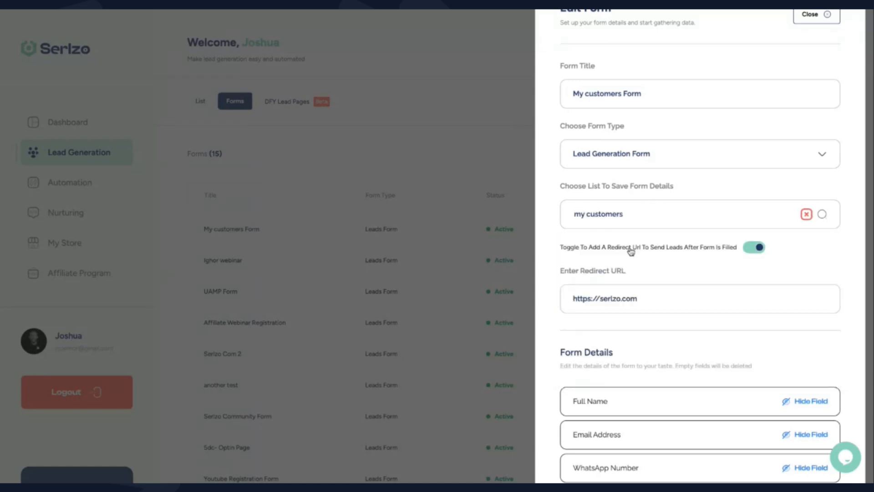
Save the edits to "My customers Form" and copy the form's embed code.
{"action": "scroll", "coordinate": [652, 347], "scroll_direction": "down", "scroll_amount": 4}
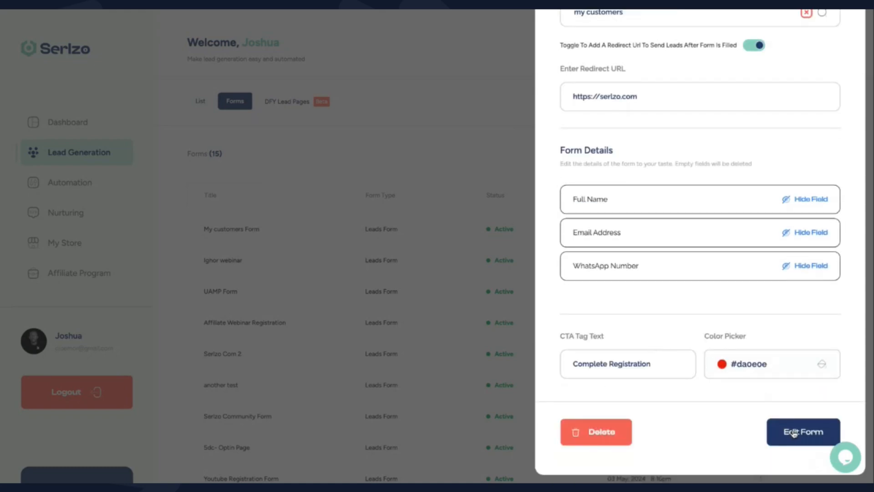
{"action": "left_click", "coordinate": [794, 433]}
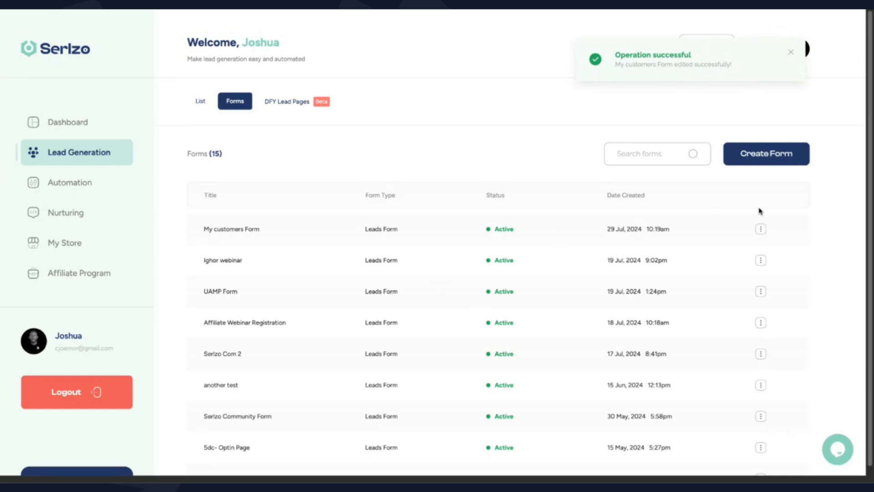
{"action": "left_click", "coordinate": [763, 231]}
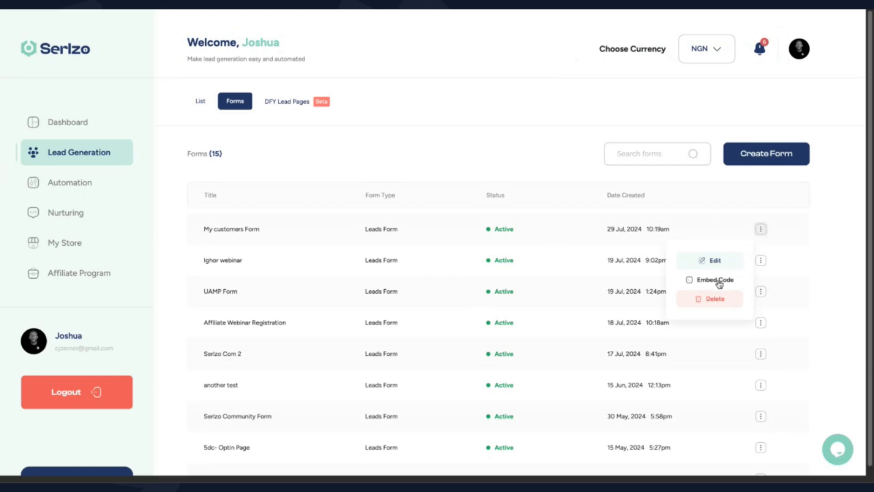
{"action": "left_click", "coordinate": [718, 281]}
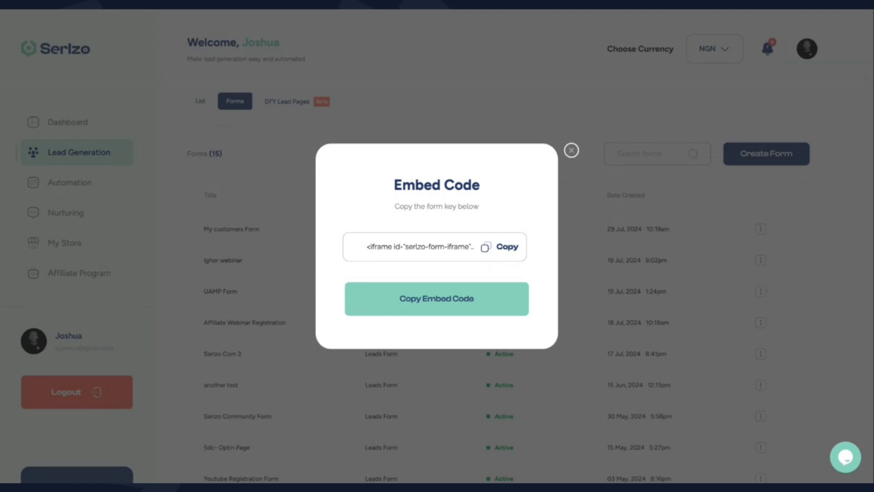
{"action": "left_click", "coordinate": [505, 249]}
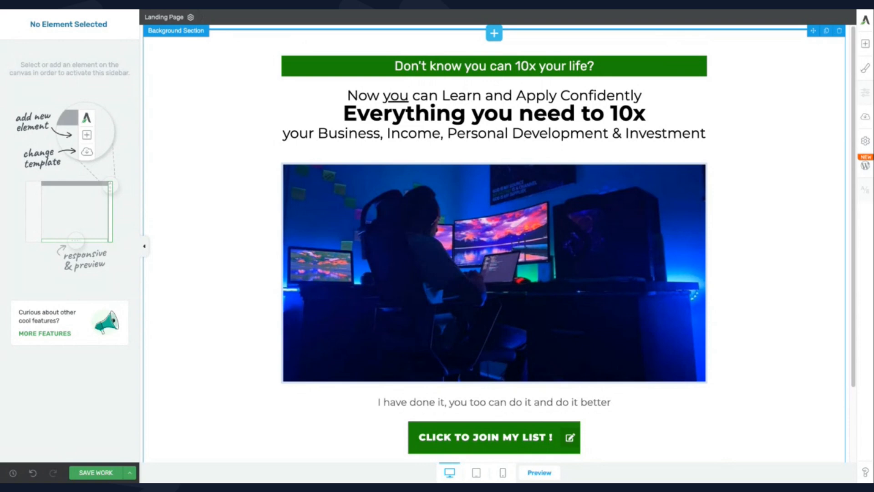
Switch to the landing page editor and add a Custom HTML element between the caption under the image and the "CLICK TO JOIN MY LIST !" button.
{"action": "scroll", "coordinate": [351, 226], "scroll_direction": "down", "scroll_amount": 2}
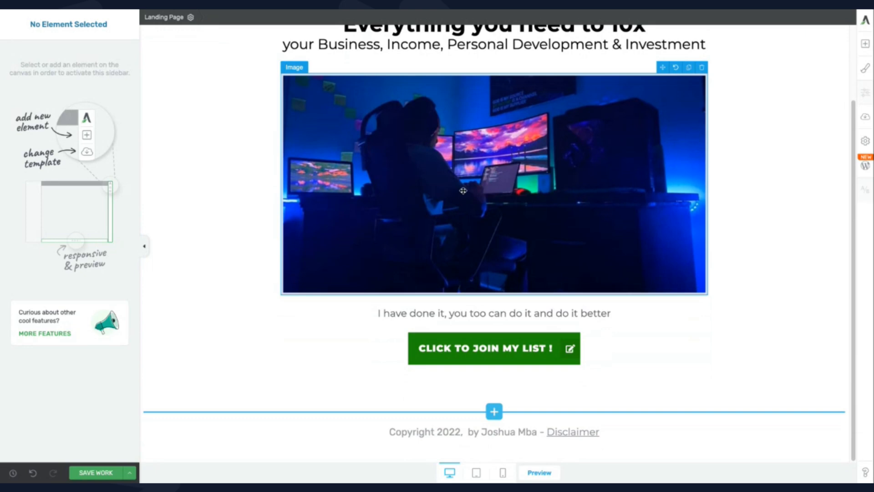
{"action": "left_click", "coordinate": [866, 44]}
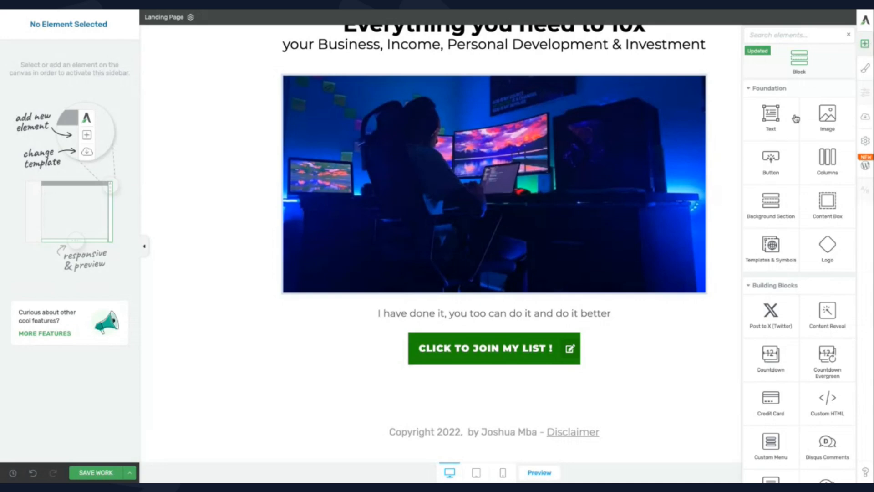
{"action": "scroll", "coordinate": [793, 268], "scroll_direction": "down", "scroll_amount": 1}
{"action": "scroll", "coordinate": [793, 267], "scroll_direction": "down", "scroll_amount": 2}
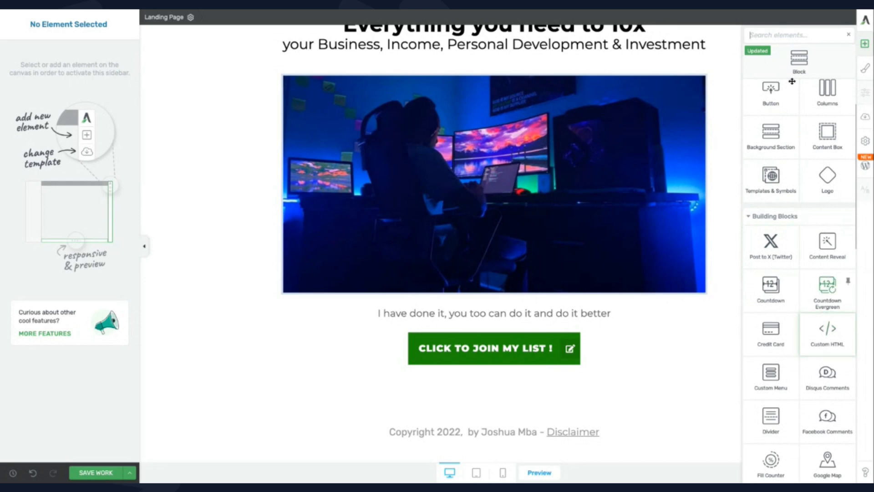
{"action": "type", "text": "cus"}
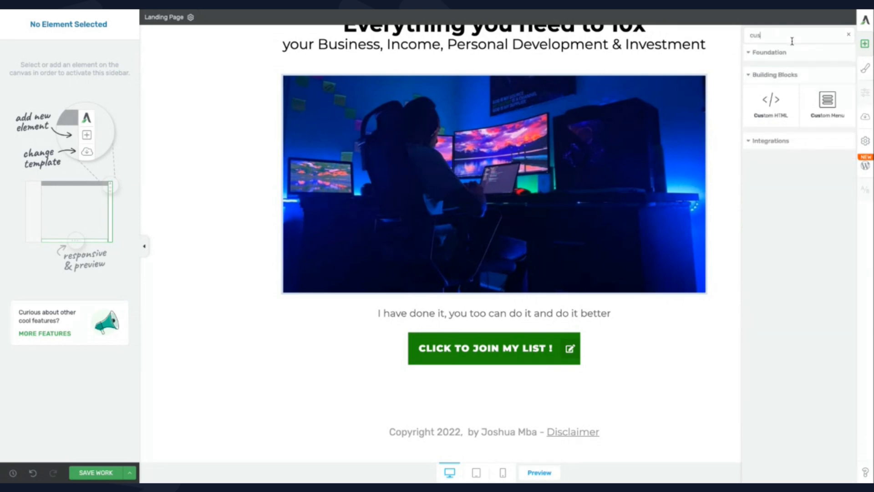
{"action": "left_click_drag", "start_coordinate": [763, 113], "coordinate": [759, 117]}
{"action": "left_click_drag", "start_coordinate": [494, 313], "coordinate": [494, 347]}
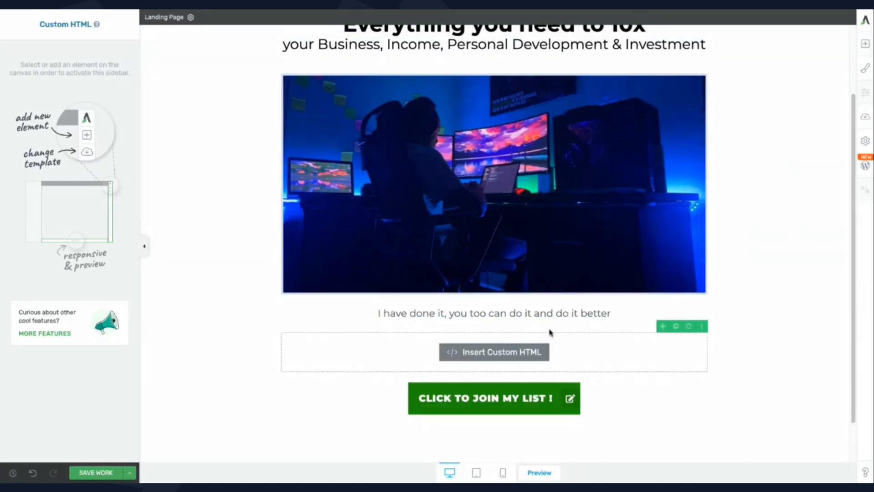
Paste the copied form embed code into the landing page's Custom HTML element and save it.
{"action": "left_click", "coordinate": [518, 348]}
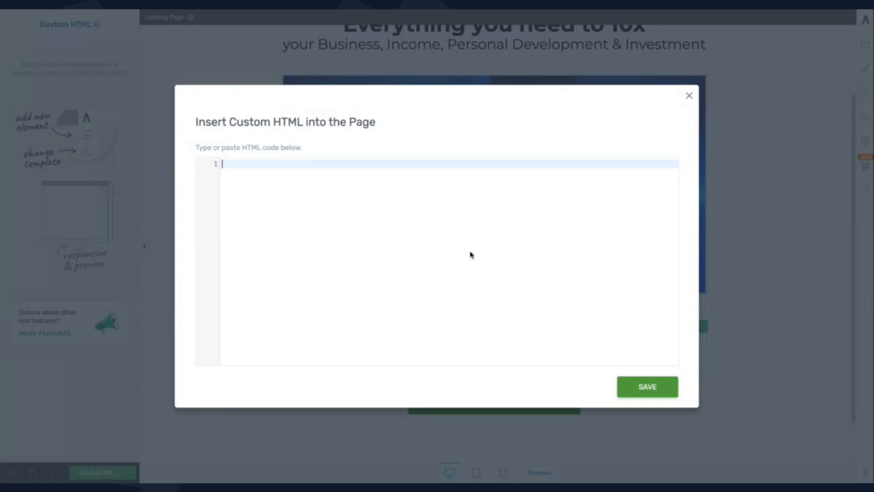
{"action": "key", "text": "ctrl+v"}
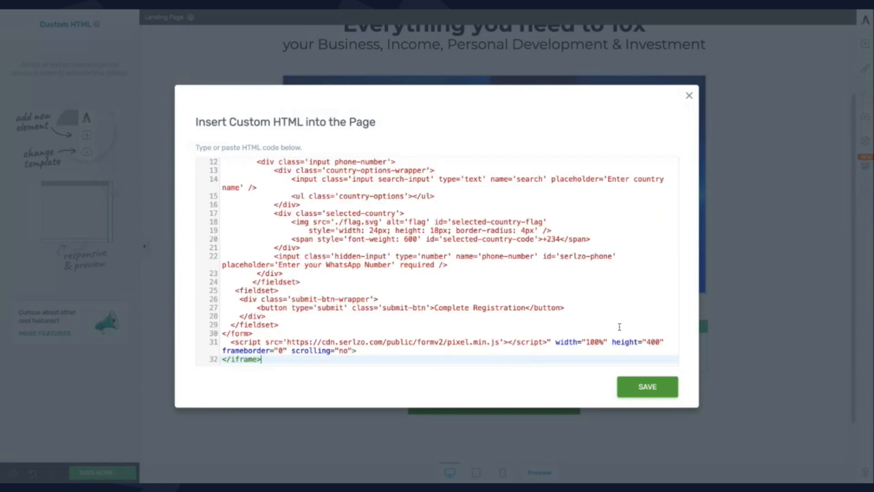
{"action": "left_click", "coordinate": [646, 389]}
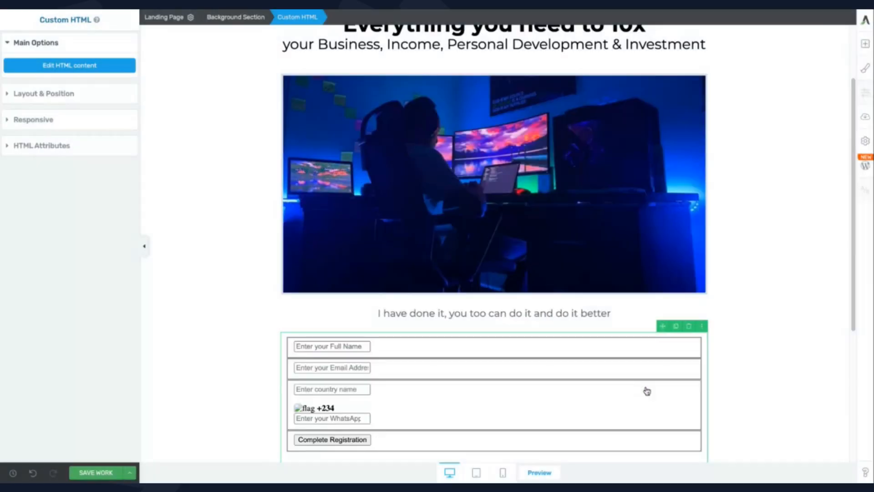
Review the embedded form on the landing page and delete its Custom HTML element.
{"action": "scroll", "coordinate": [636, 376], "scroll_direction": "down", "scroll_amount": 2}
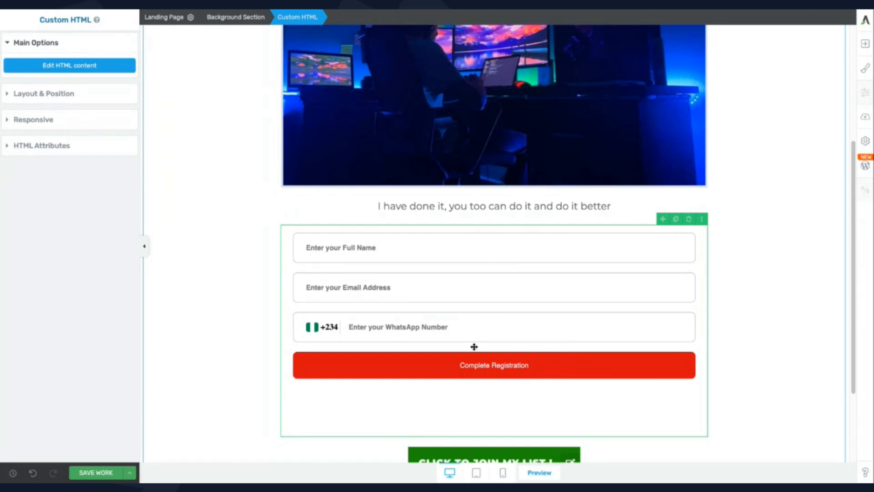
{"action": "scroll", "coordinate": [473, 346], "scroll_direction": "down", "scroll_amount": 2}
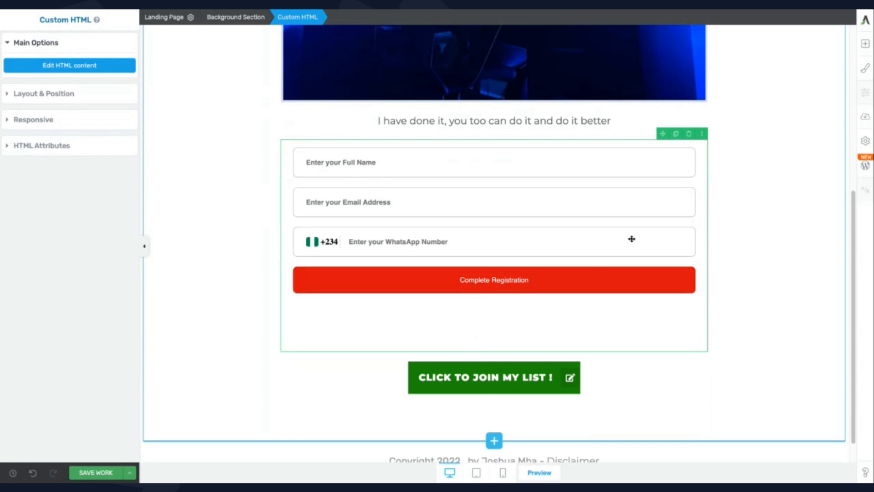
{"action": "left_click", "coordinate": [689, 135]}
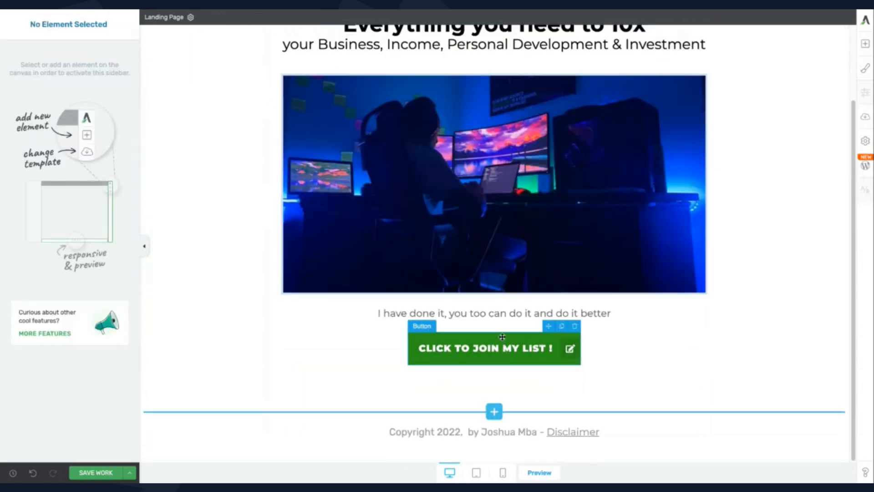
Open the lightbox attached to the click action of the "CLICK TO JOIN MY LIST !" button for editing.
{"action": "left_click", "coordinate": [502, 336]}
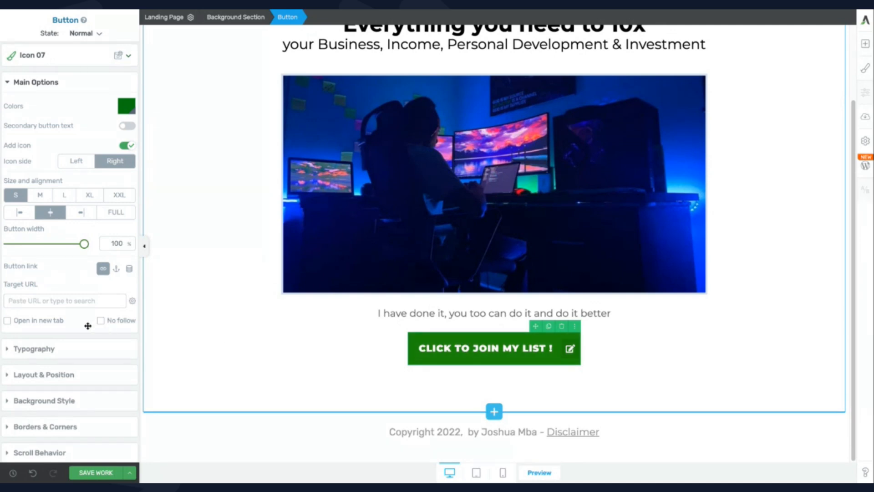
{"action": "scroll", "coordinate": [88, 326], "scroll_direction": "down", "scroll_amount": 1}
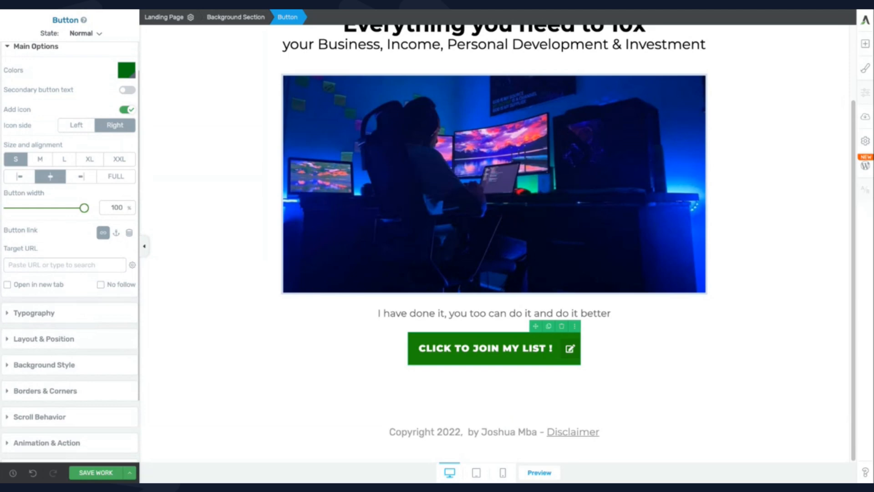
{"action": "scroll", "coordinate": [82, 339], "scroll_direction": "down", "scroll_amount": 2}
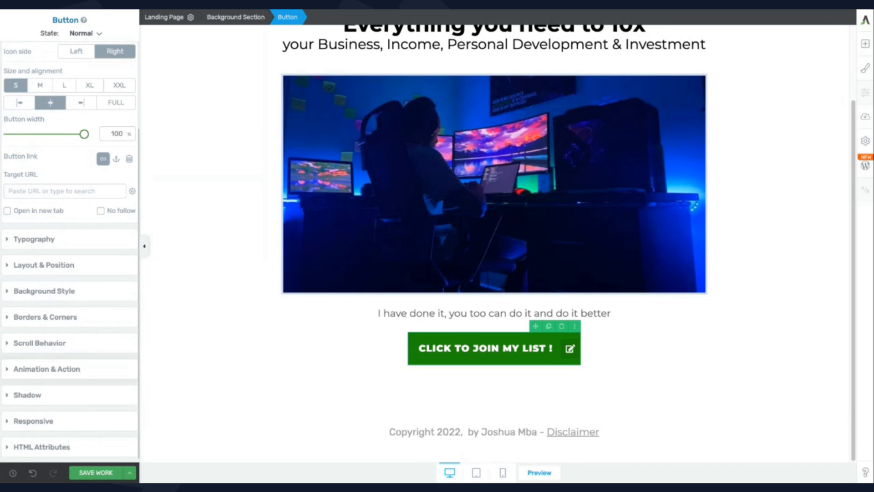
{"action": "left_click", "coordinate": [47, 368]}
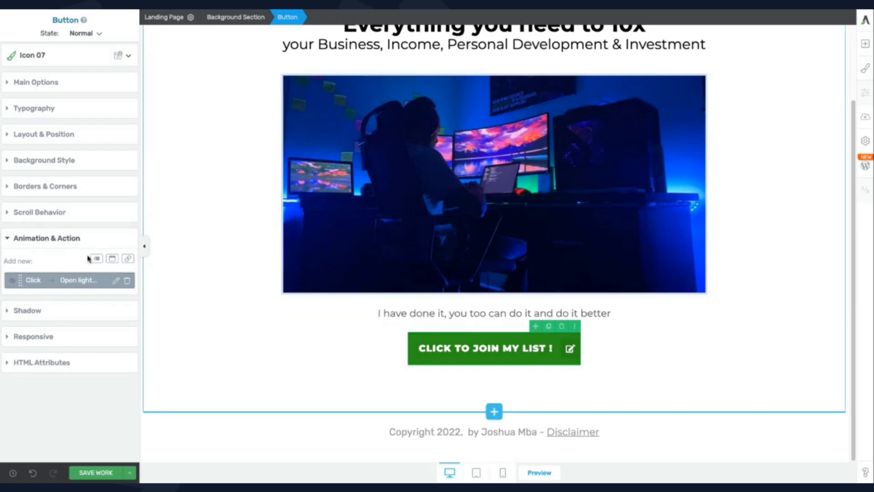
{"action": "left_click", "coordinate": [117, 281]}
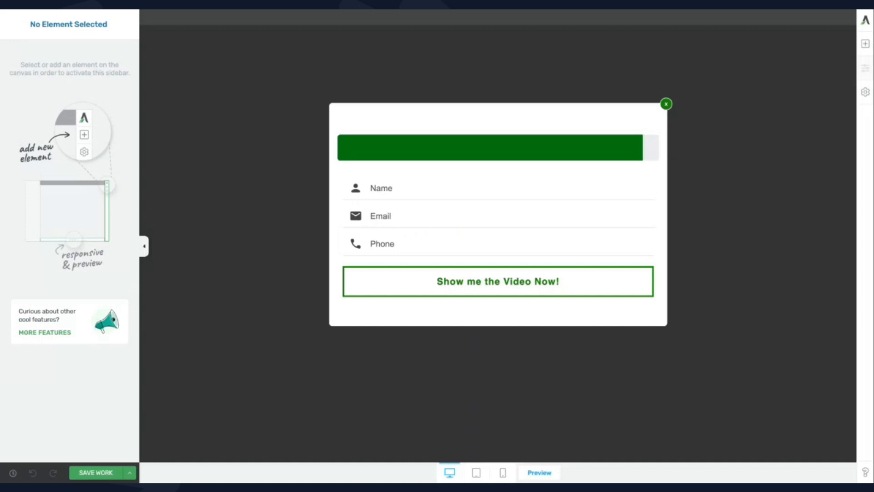
Check the redirect target URL in the settings of the lightbox's existing opt-in form.
{"action": "left_click", "coordinate": [480, 197]}
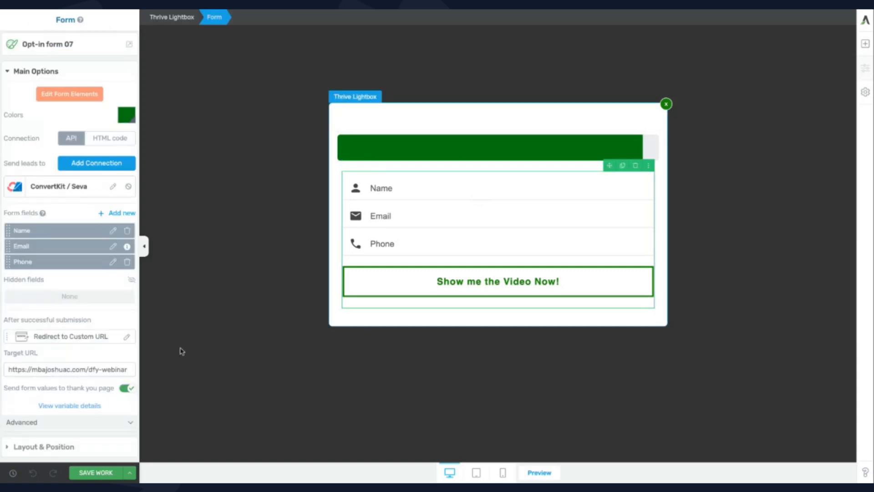
{"action": "left_click", "coordinate": [115, 369]}
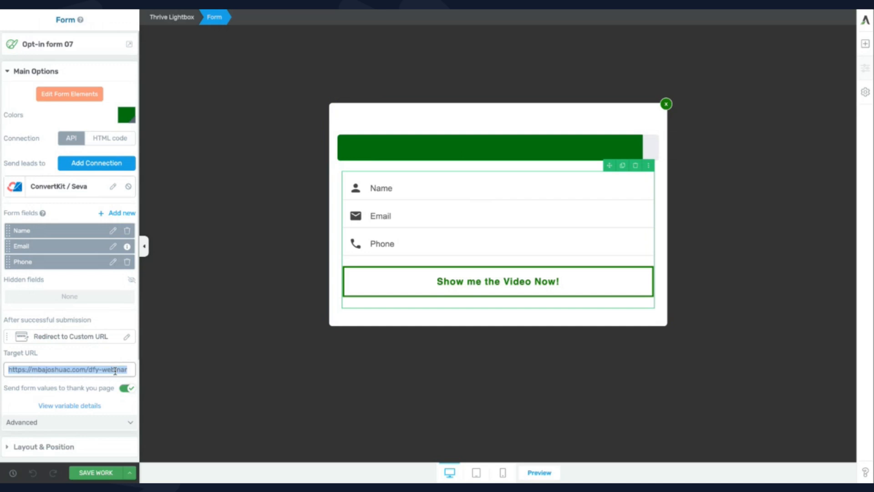
{"action": "left_click", "coordinate": [115, 370]}
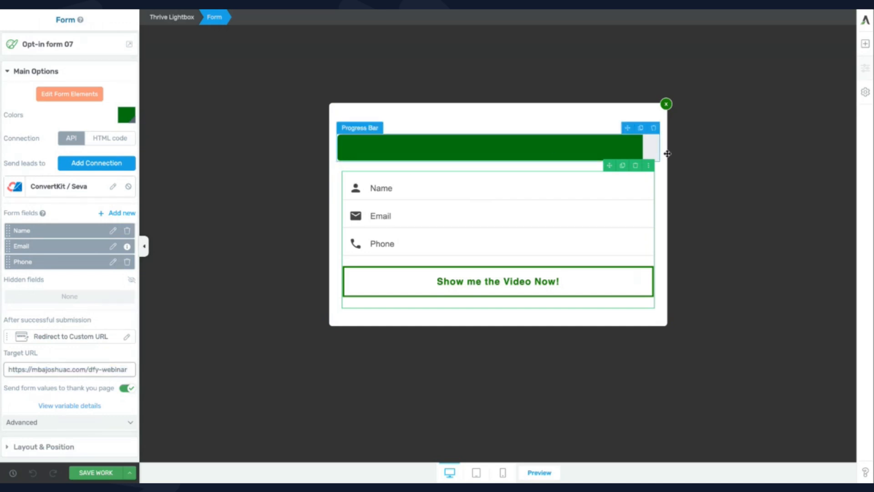
Add a Custom HTML element between the lightbox's progress bar and opt-in form, containing the copied Serlzo form embed code.
{"action": "left_click", "coordinate": [867, 44]}
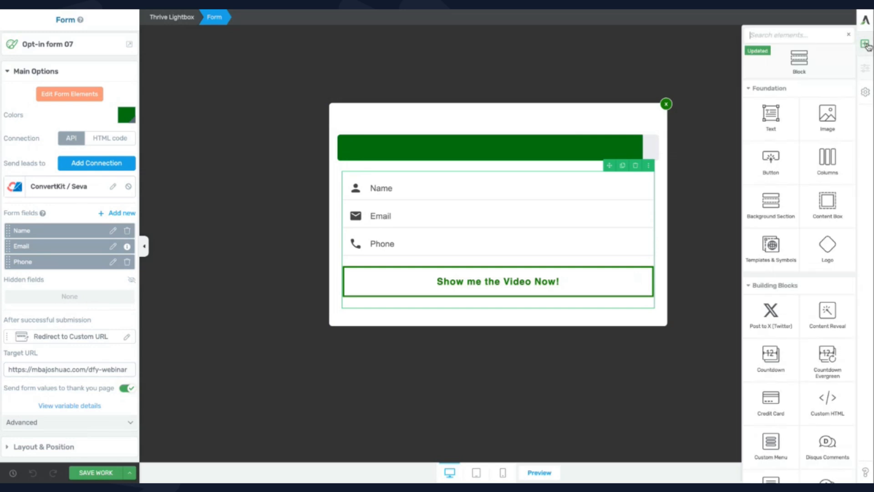
{"action": "type", "text": "cusomt"}
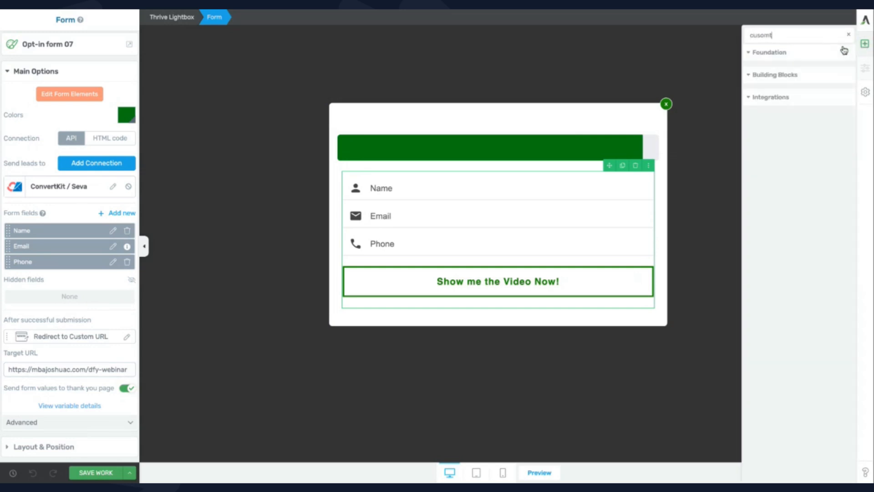
{"action": "key", "text": "BackSpace"}
{"action": "key", "text": "BackSpace"}
{"action": "key", "text": "BackSpace"}
{"action": "left_click_drag", "start_coordinate": [774, 99], "coordinate": [663, 134]}
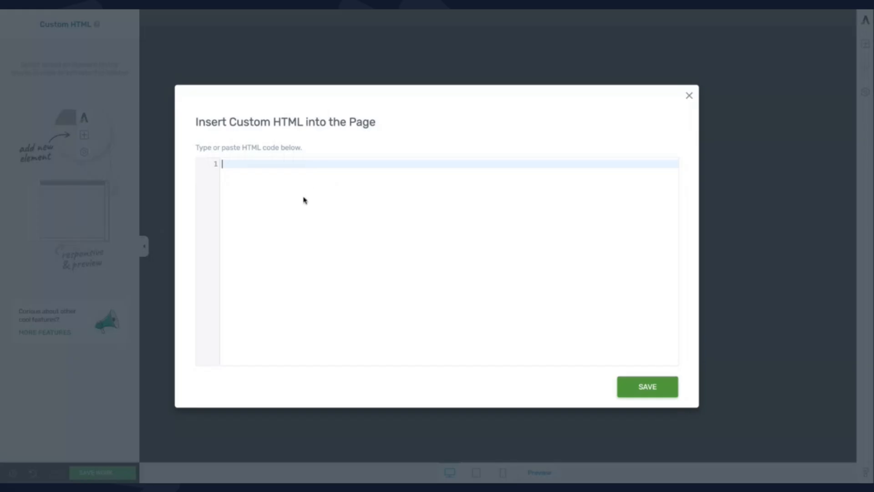
{"action": "key", "text": "ctrl+v"}
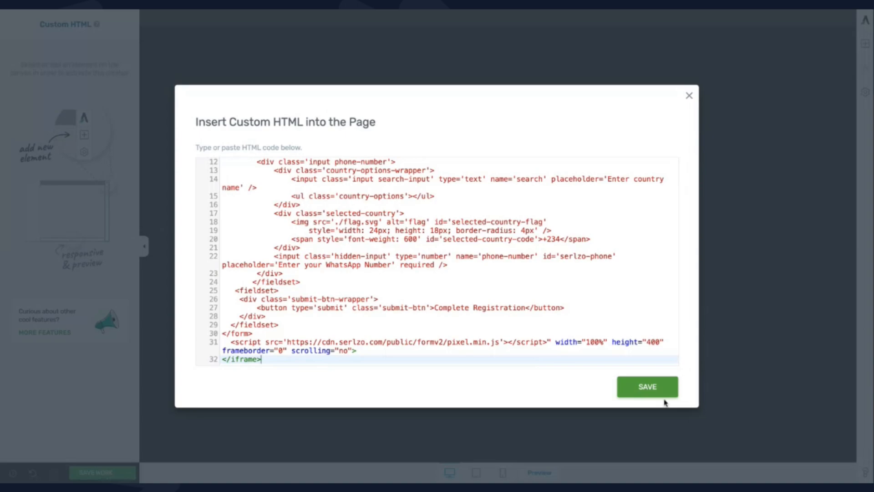
{"action": "left_click", "coordinate": [648, 388]}
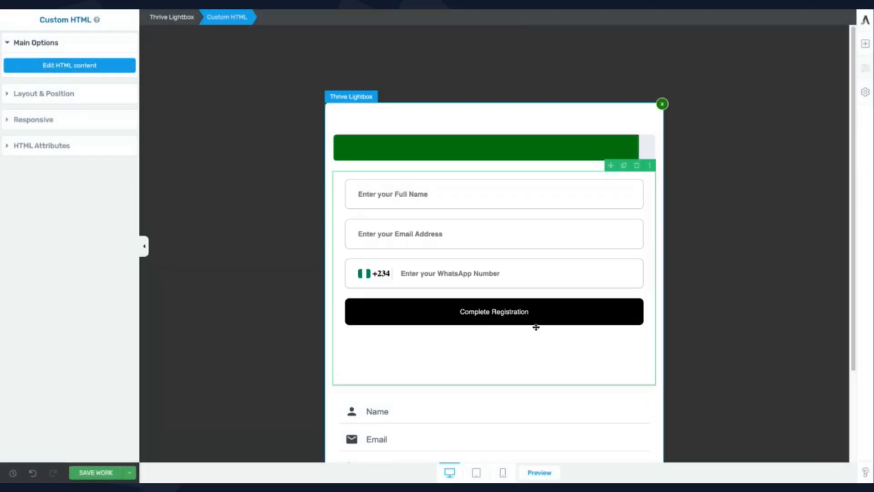
Delete the old Name, Email and Phone opt-in form from the lightbox and save the lightbox.
{"action": "scroll", "coordinate": [536, 327], "scroll_direction": "down", "scroll_amount": 1}
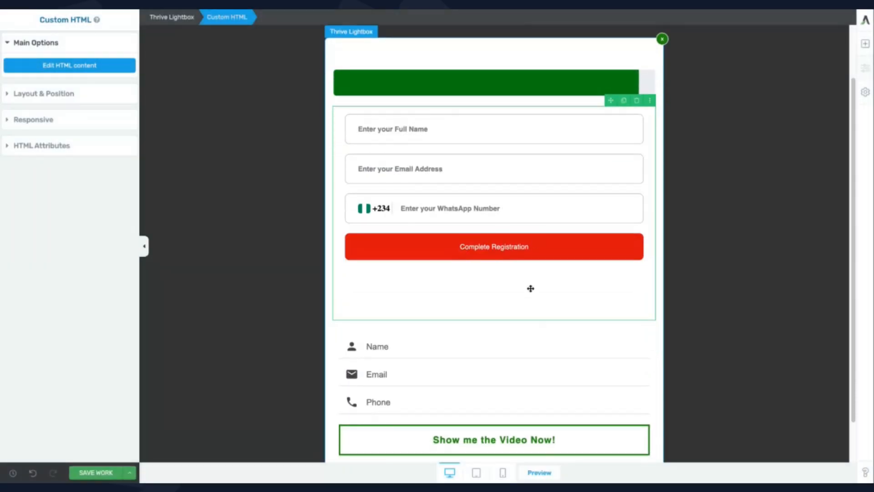
{"action": "scroll", "coordinate": [528, 287], "scroll_direction": "down", "scroll_amount": 1}
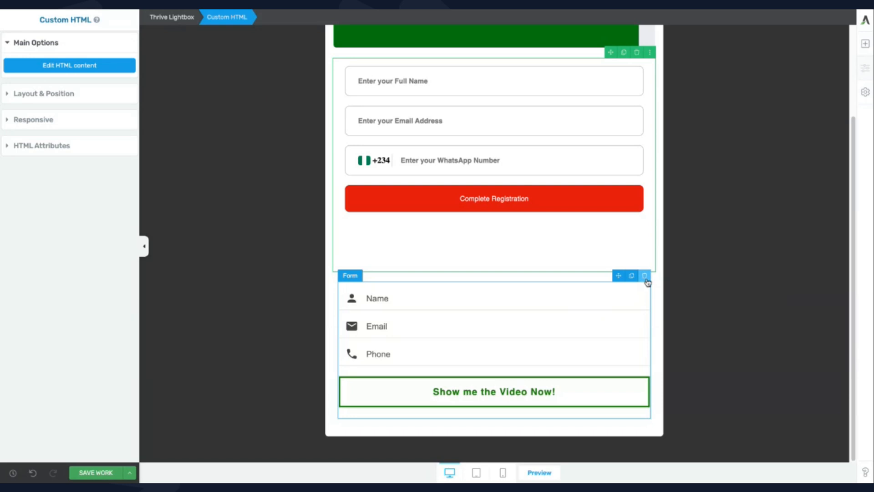
{"action": "left_click", "coordinate": [644, 275]}
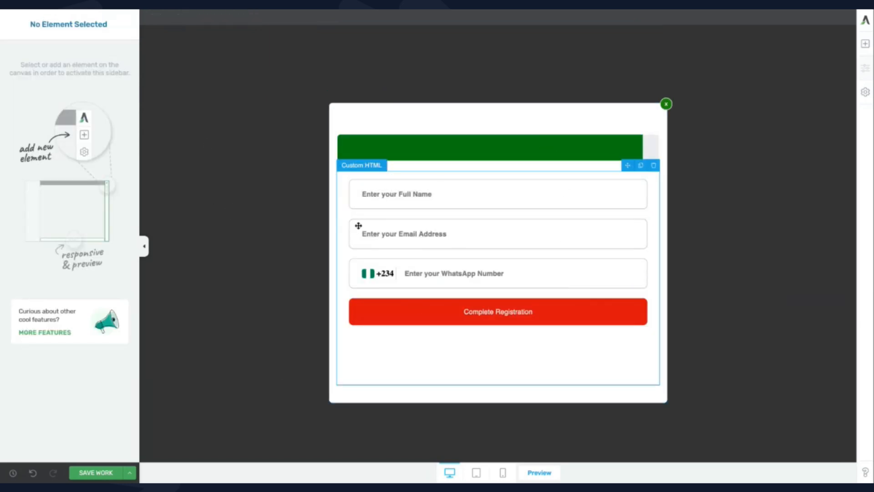
{"action": "left_click", "coordinate": [96, 476]}
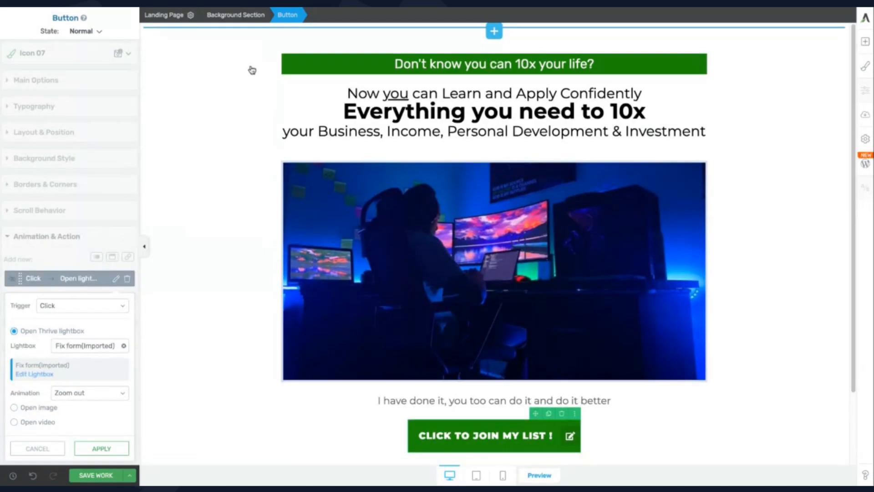
Apply the button's click action that opens the "Fix form(imported)" lightbox, and save the landing page.
{"action": "scroll", "coordinate": [453, 392], "scroll_direction": "down", "scroll_amount": 2}
{"action": "left_click", "coordinate": [103, 451]}
{"action": "left_click", "coordinate": [97, 473]}
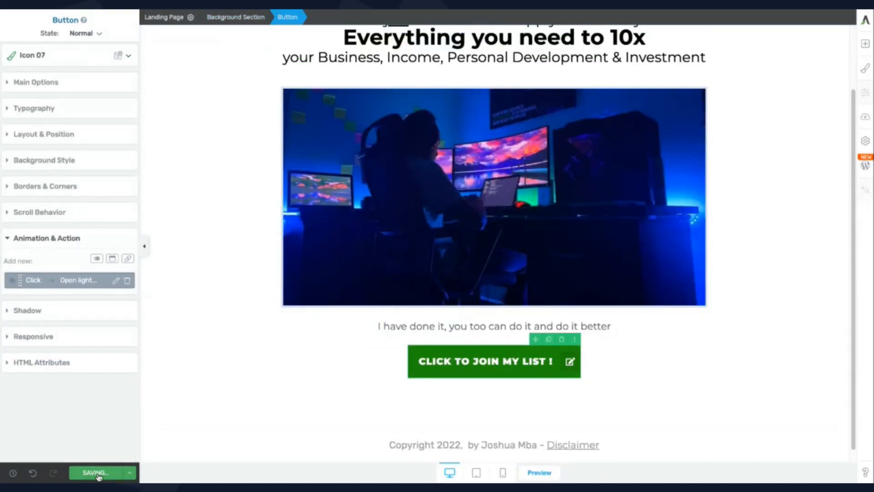
{"action": "scroll", "coordinate": [328, 339], "scroll_direction": "up", "scroll_amount": 2}
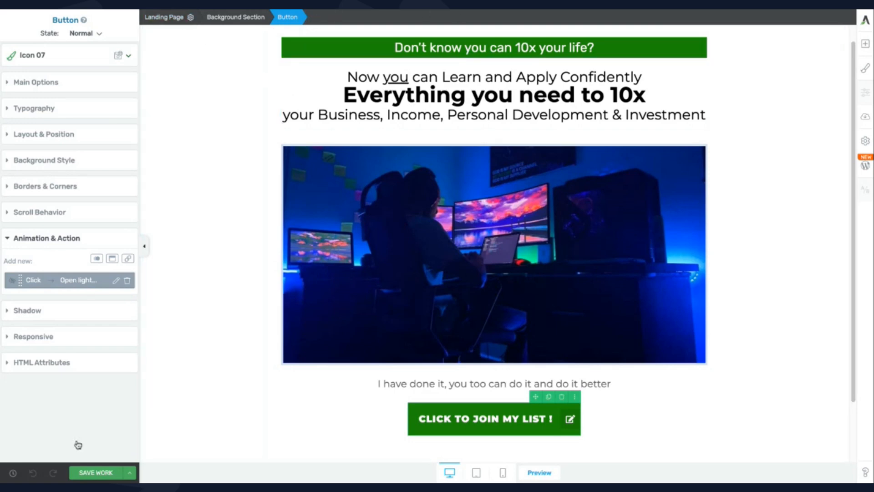
Save and preview the landing page, review its layout down to the footer, and activate the "Click to join my list!" button.
{"action": "left_click", "coordinate": [133, 474]}
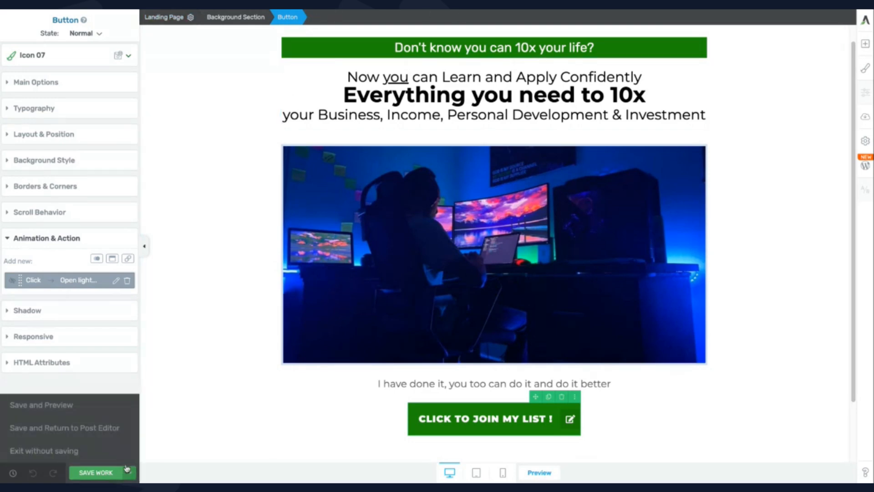
{"action": "left_click", "coordinate": [69, 404]}
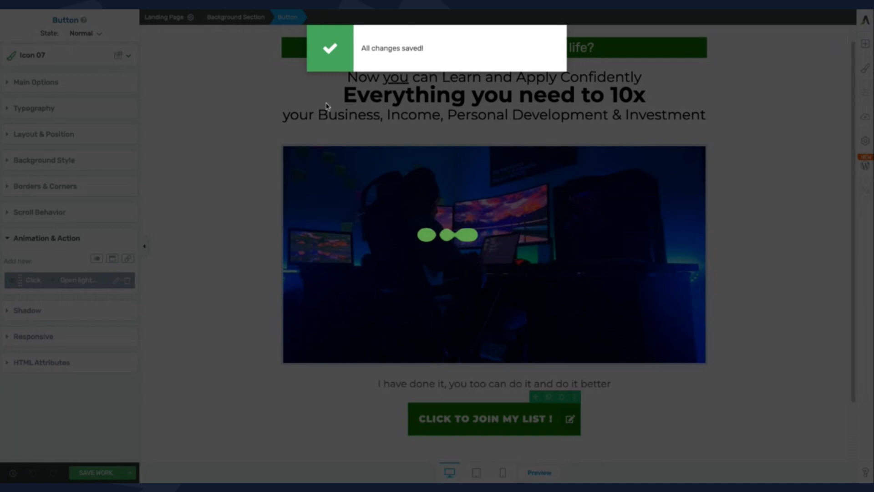
{"action": "scroll", "coordinate": [563, 231], "scroll_direction": "down", "scroll_amount": 2}
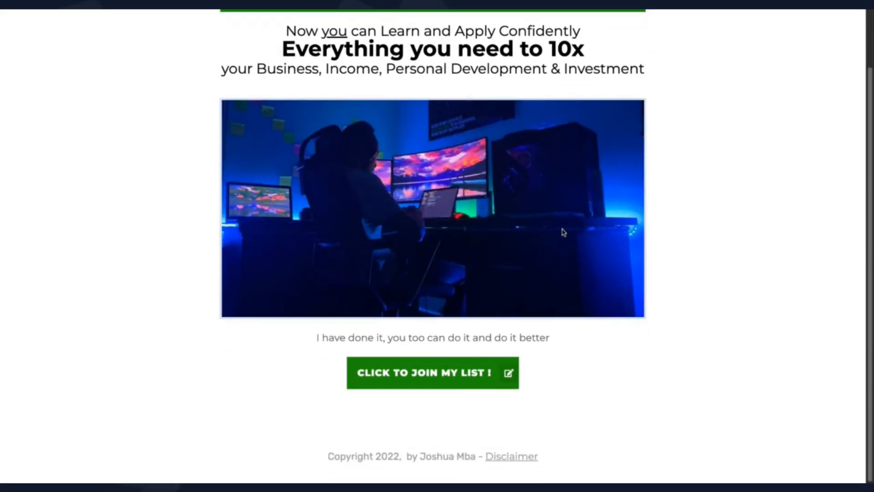
{"action": "scroll", "coordinate": [490, 350], "scroll_direction": "up", "scroll_amount": 1}
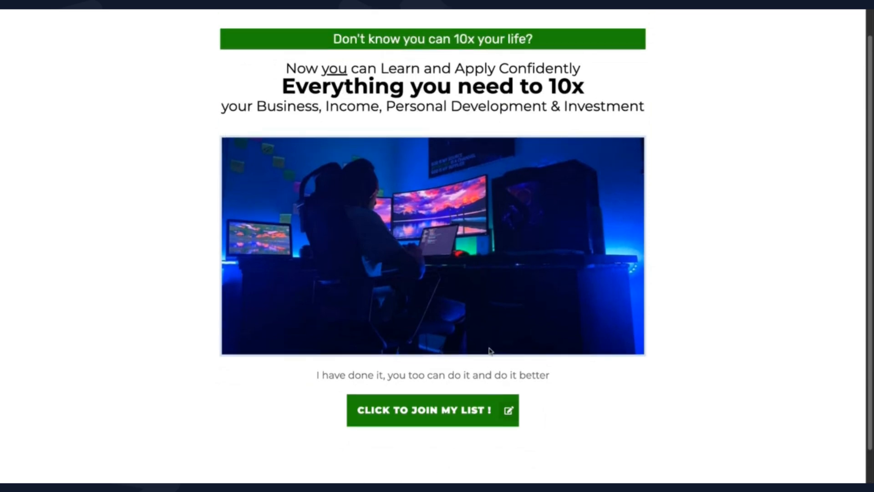
{"action": "scroll", "coordinate": [489, 350], "scroll_direction": "down", "scroll_amount": 1}
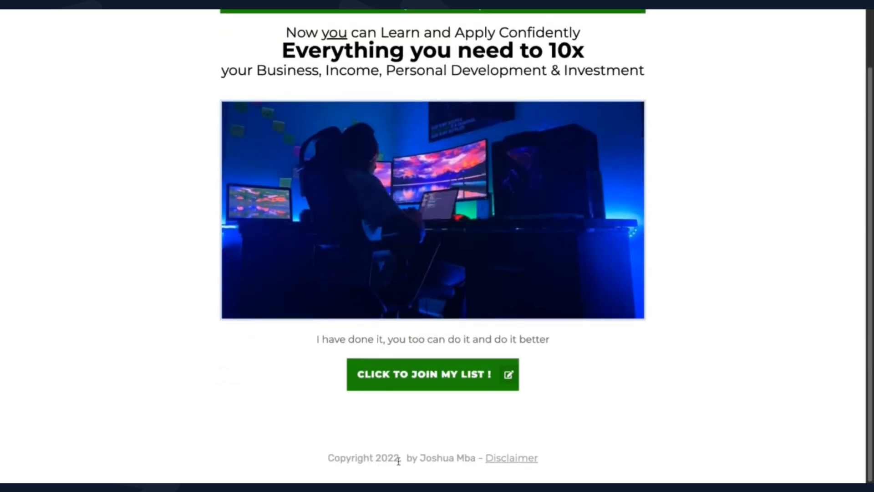
{"action": "left_click_drag", "start_coordinate": [399, 457], "coordinate": [385, 455]}
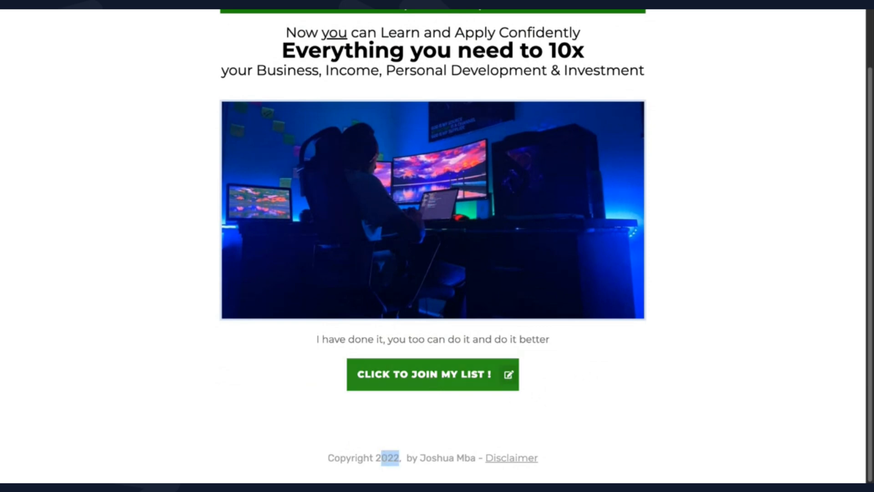
{"action": "scroll", "coordinate": [394, 111], "scroll_direction": "up", "scroll_amount": 2}
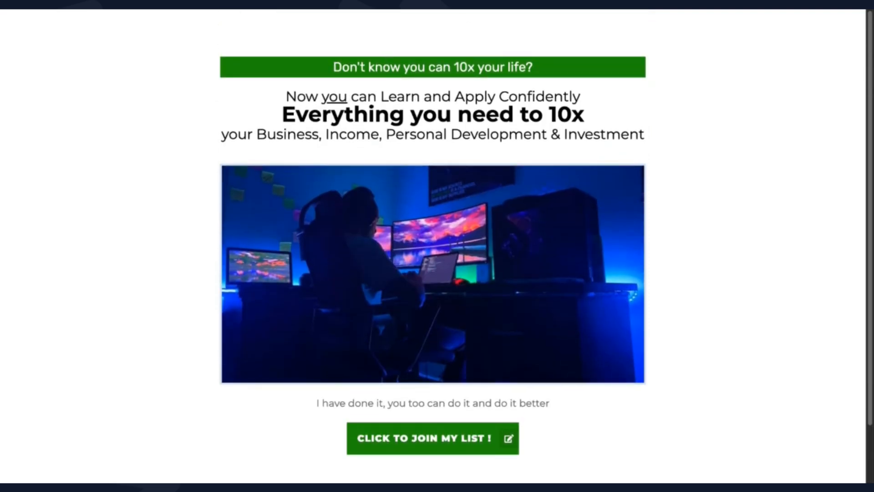
{"action": "scroll", "coordinate": [432, 246], "scroll_direction": "down", "scroll_amount": 1}
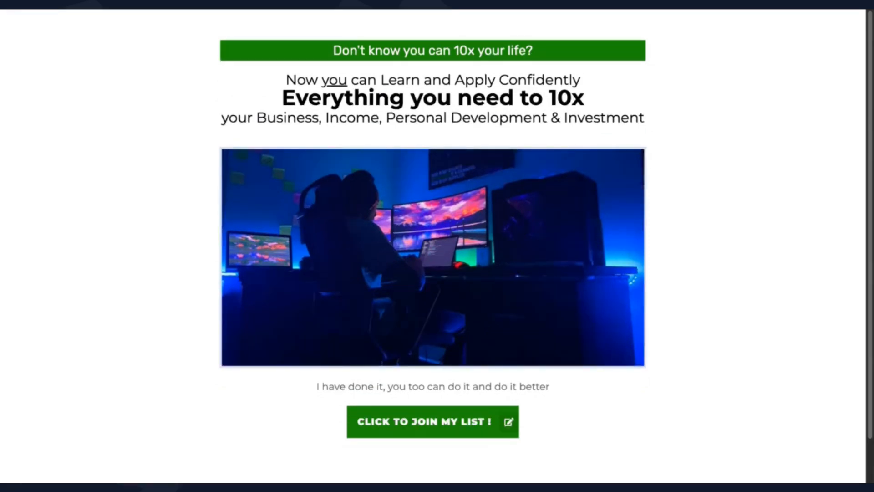
{"action": "left_click", "coordinate": [426, 432]}
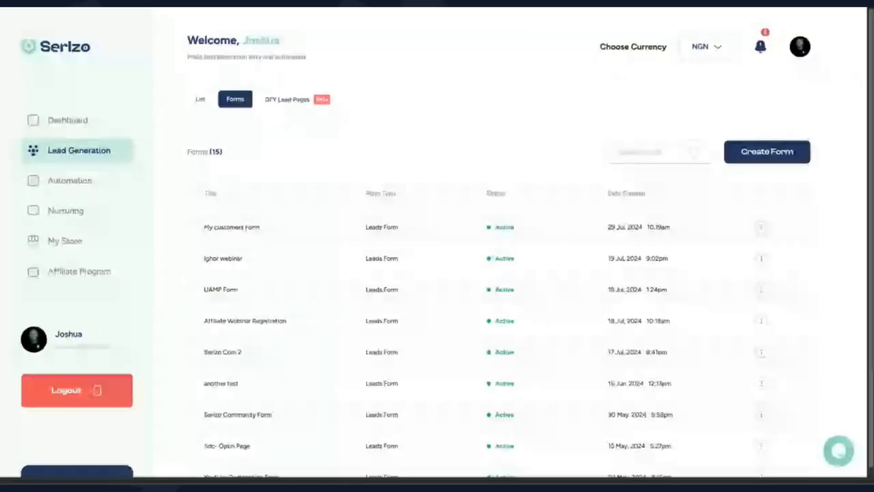
In Serlzo's lead generation lists, open the contacts of the "my customers" list and check the first contact's details.
{"action": "left_click", "coordinate": [201, 101]}
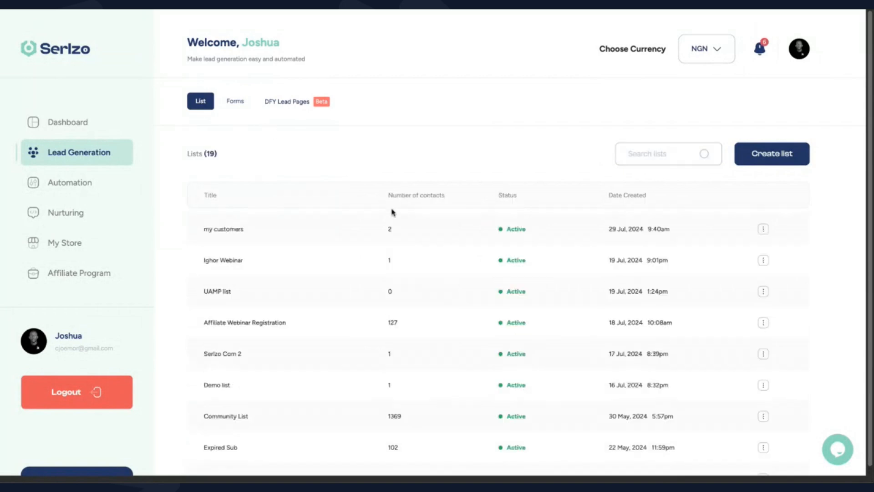
{"action": "triple_click", "coordinate": [235, 231]}
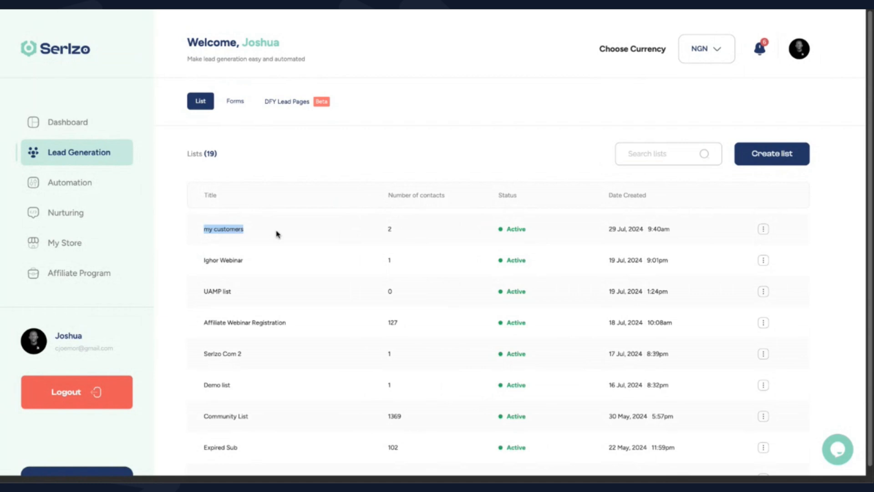
{"action": "left_click", "coordinate": [763, 230]}
{"action": "left_click", "coordinate": [731, 263]}
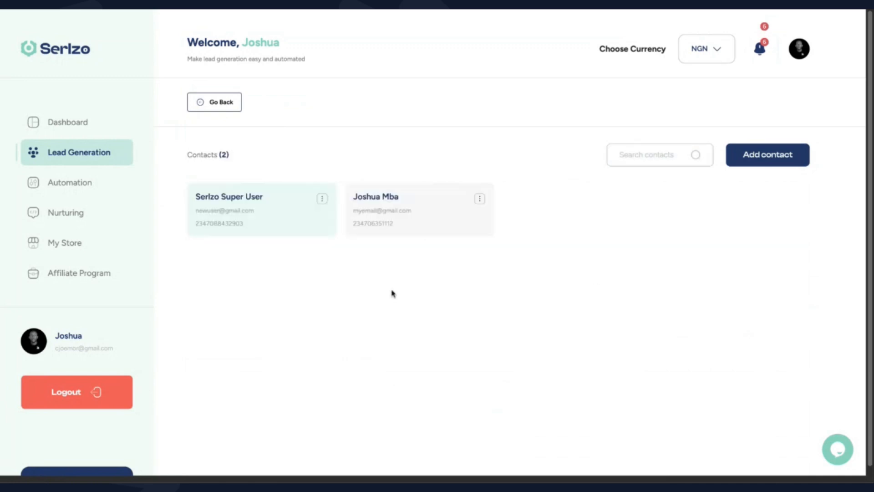
{"action": "mouse_move", "coordinate": [194, 202]}
{"action": "left_mouse_down"}
{"action": "mouse_move", "coordinate": [263, 198]}
{"action": "mouse_move", "coordinate": [203, 211]}
{"action": "left_mouse_up"}
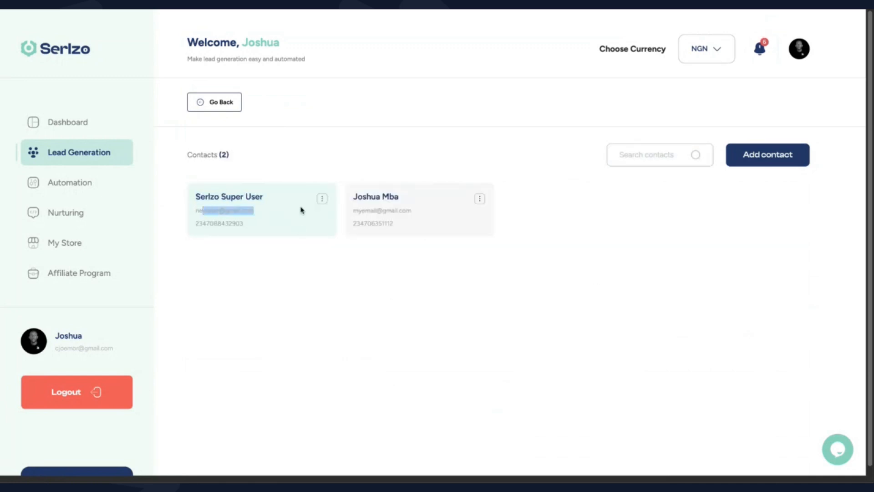